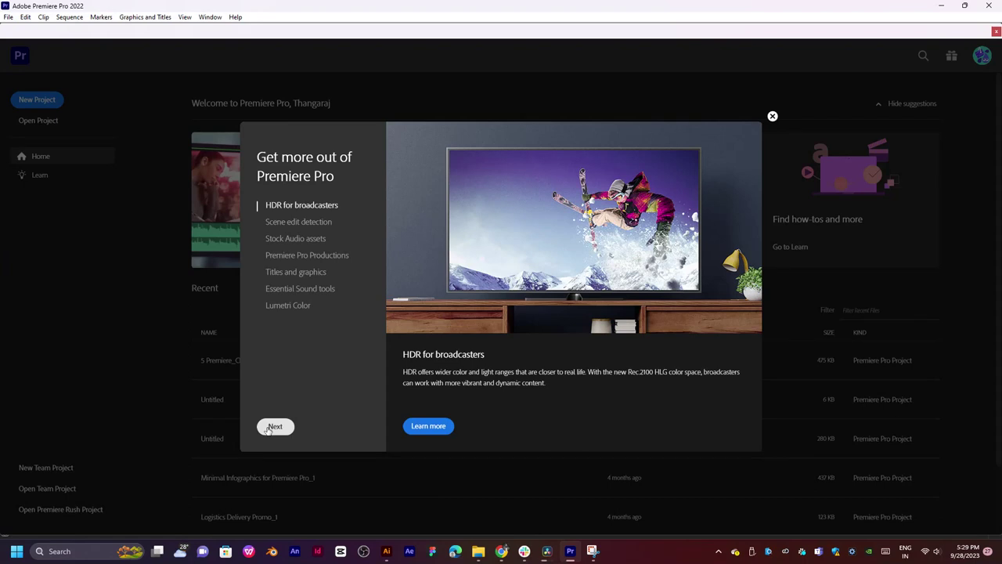
- Advance the 'Get more out of Premiere Pro' tour past HDR for broadcasters to Scene edit detection
{"action": "left_click", "coordinate": [270, 430]}
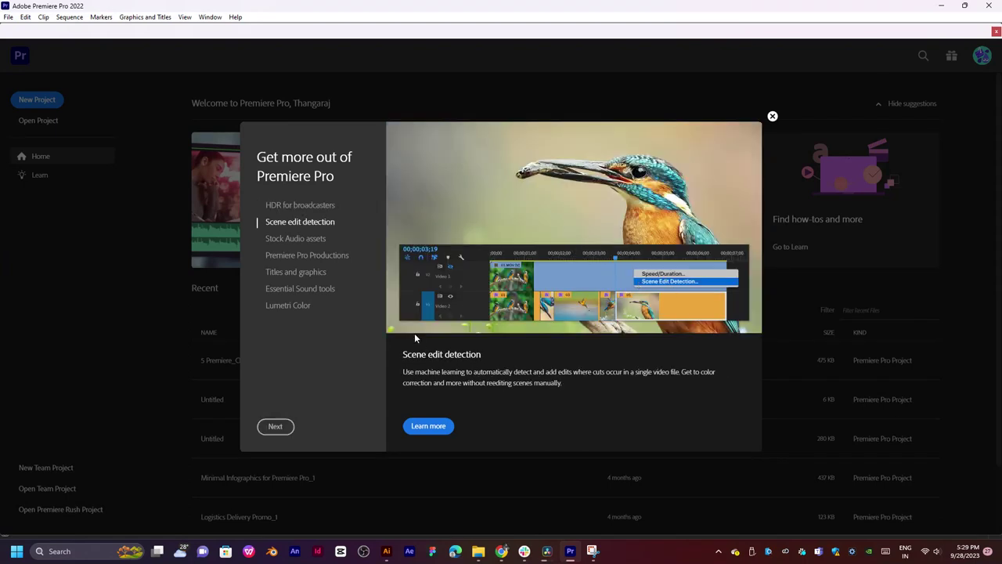
- Page through the Stock Audio, Productions, Titles, Essential Sound and Lumetri Color tour slides, then close the tour
{"action": "left_click", "coordinate": [283, 427]}
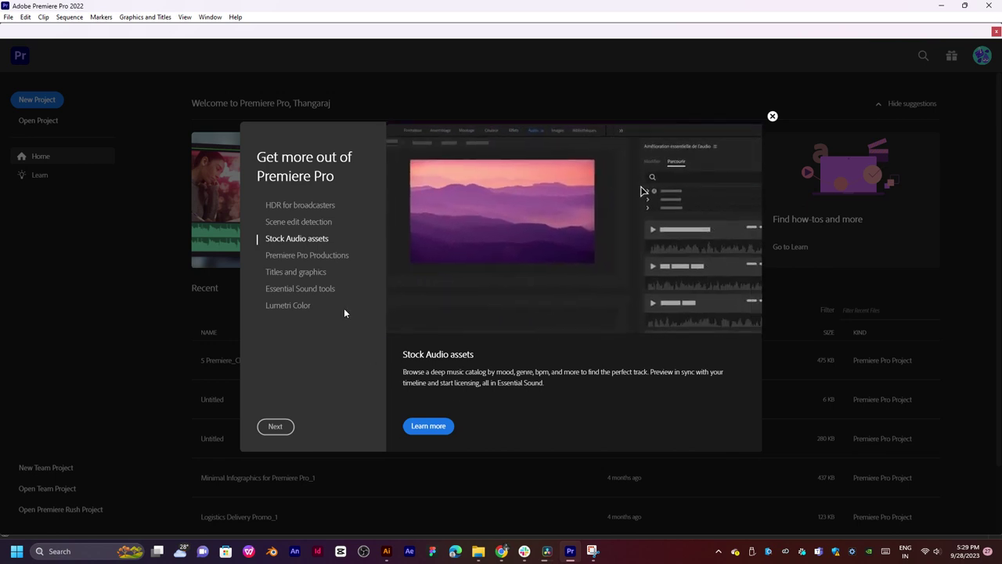
{"action": "left_click", "coordinate": [276, 427]}
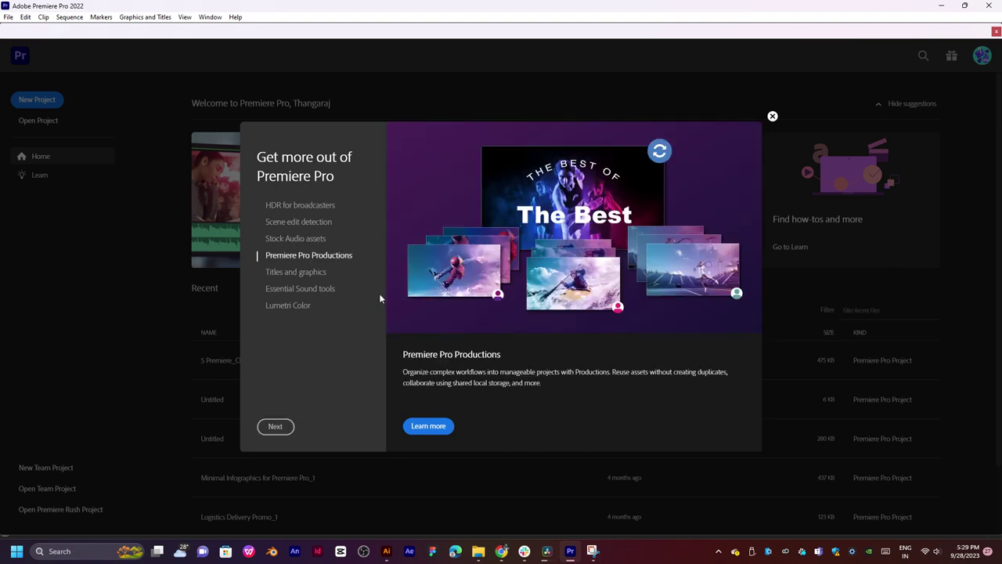
{"action": "left_click", "coordinate": [291, 274]}
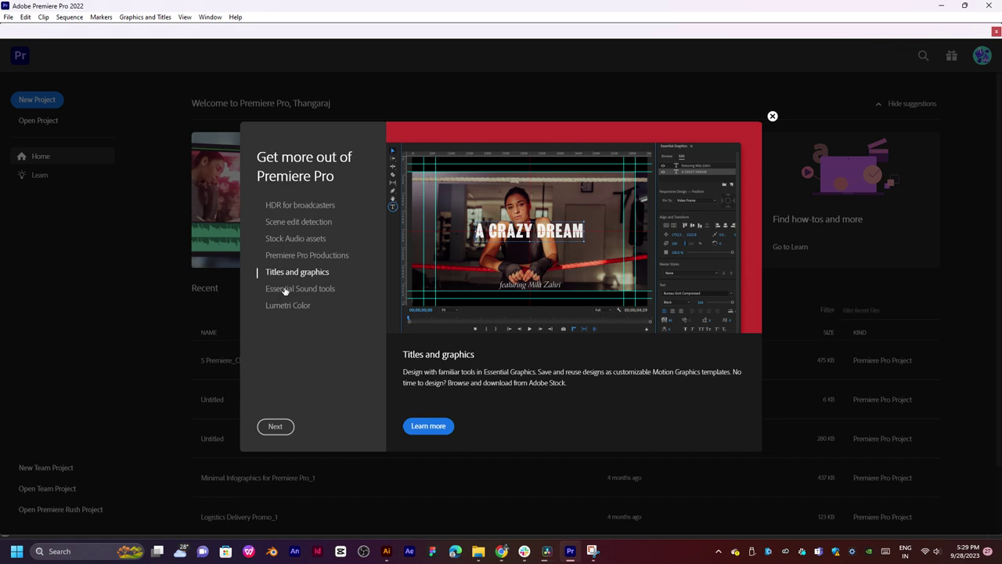
{"action": "left_click", "coordinate": [286, 291]}
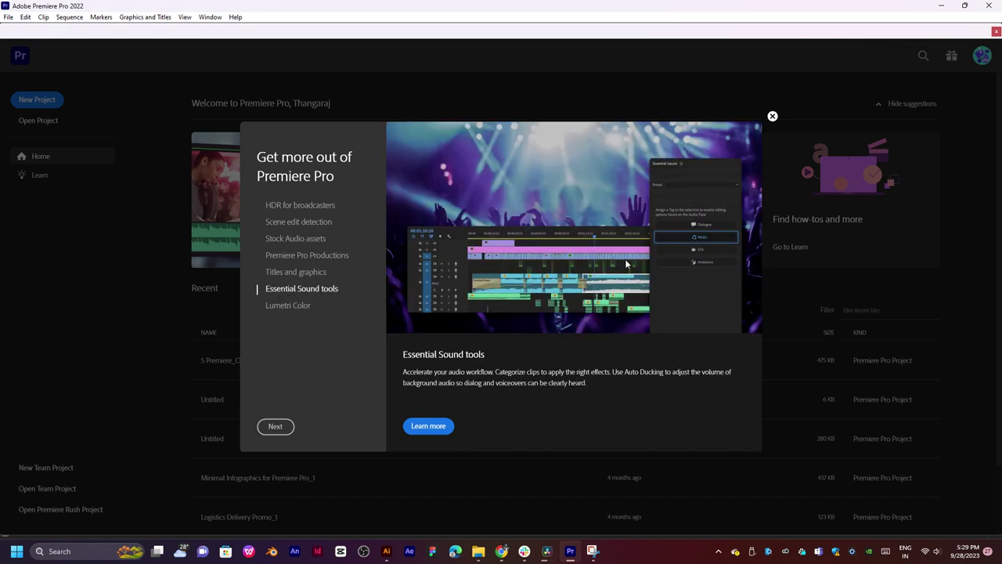
{"action": "left_click", "coordinate": [282, 305]}
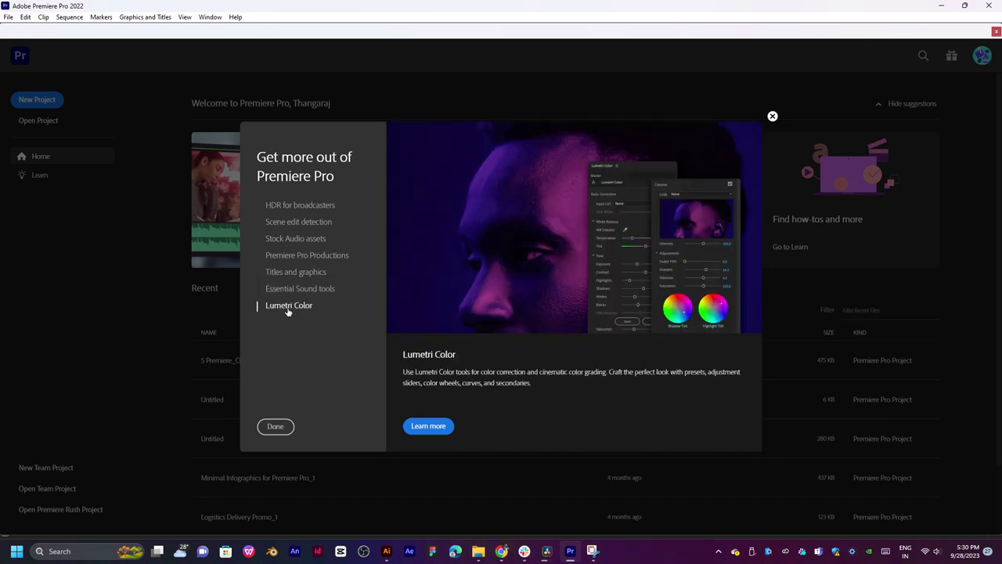
{"action": "left_click", "coordinate": [274, 427]}
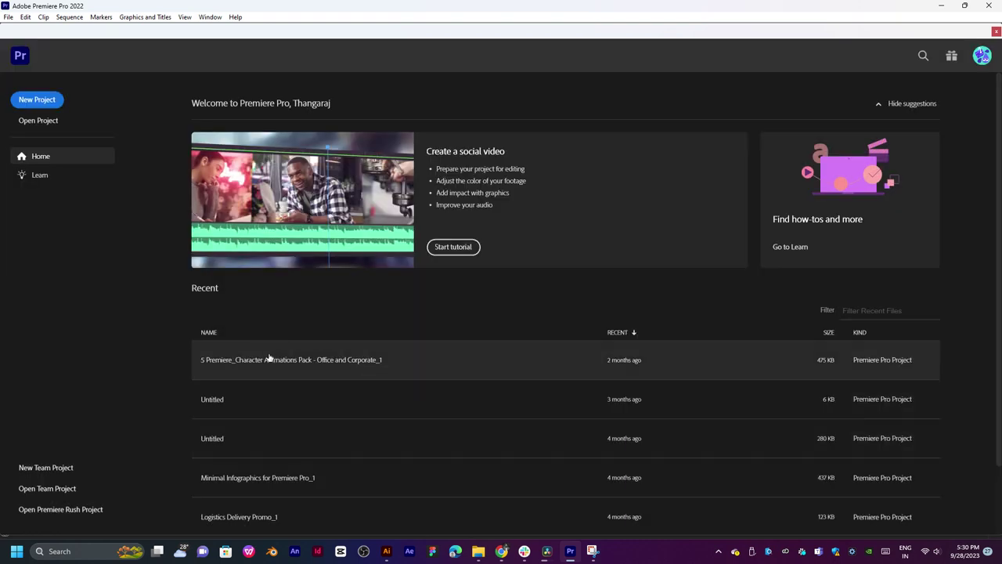
- Start a new project and browse for its location through the eft and work export folders
{"action": "left_click", "coordinate": [23, 102]}
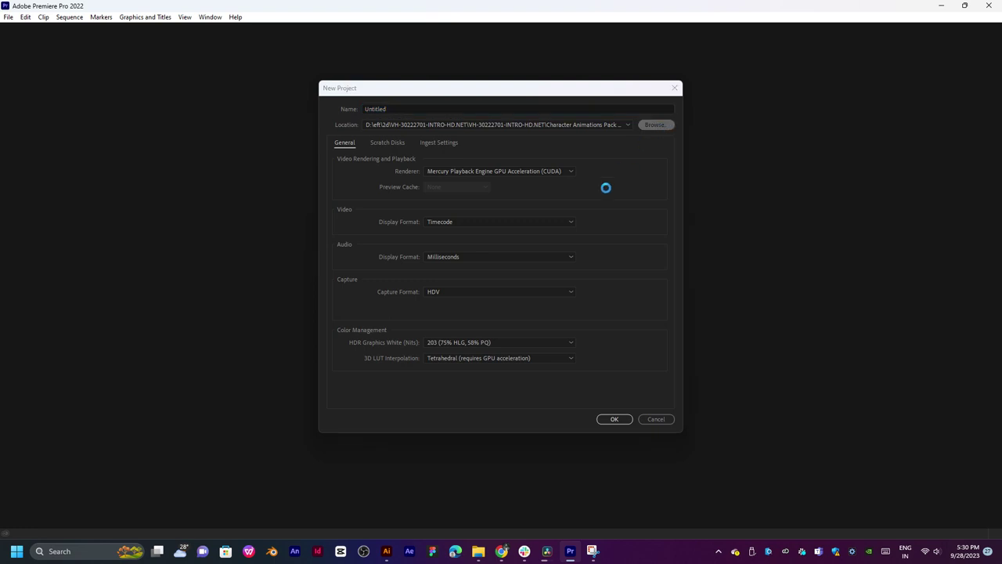
{"action": "left_click", "coordinate": [451, 130]}
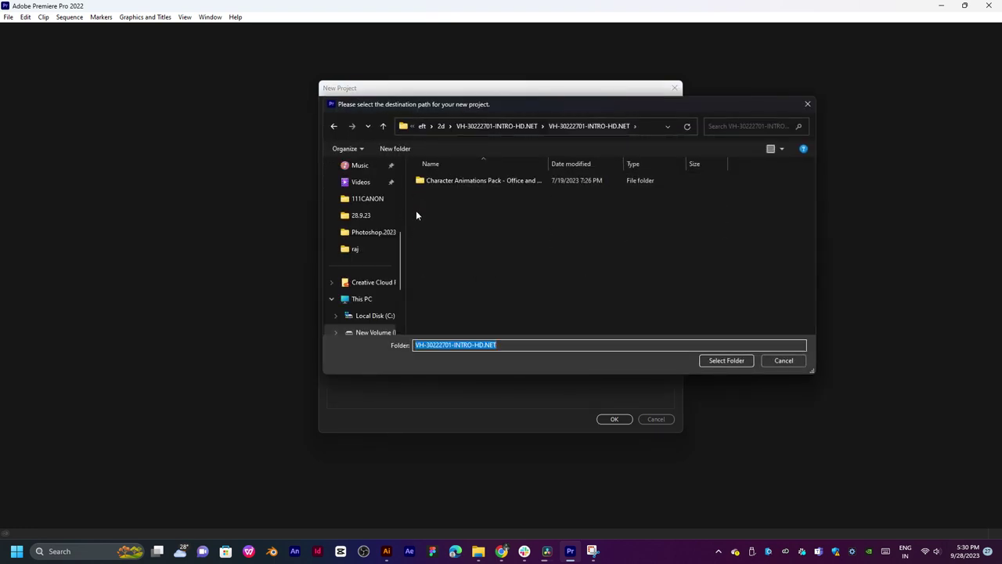
{"action": "left_click", "coordinate": [435, 127]}
{"action": "left_click", "coordinate": [426, 128]}
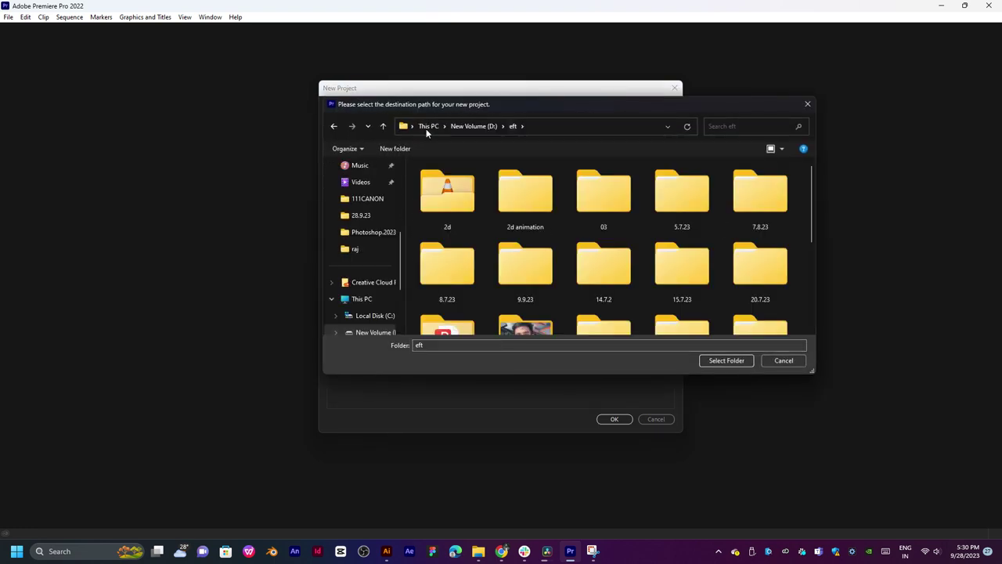
{"action": "scroll", "coordinate": [583, 262], "scroll_direction": "down", "scroll_amount": 1}
{"action": "scroll", "coordinate": [632, 310], "scroll_direction": "down", "scroll_amount": 4}
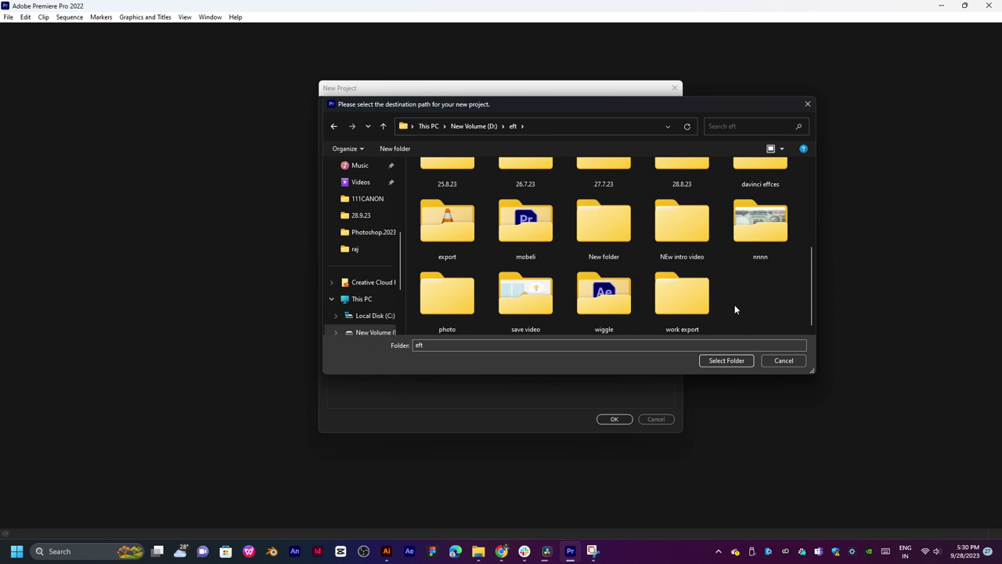
{"action": "double_click", "coordinate": [687, 310]}
{"action": "key", "text": "alt+Up"}
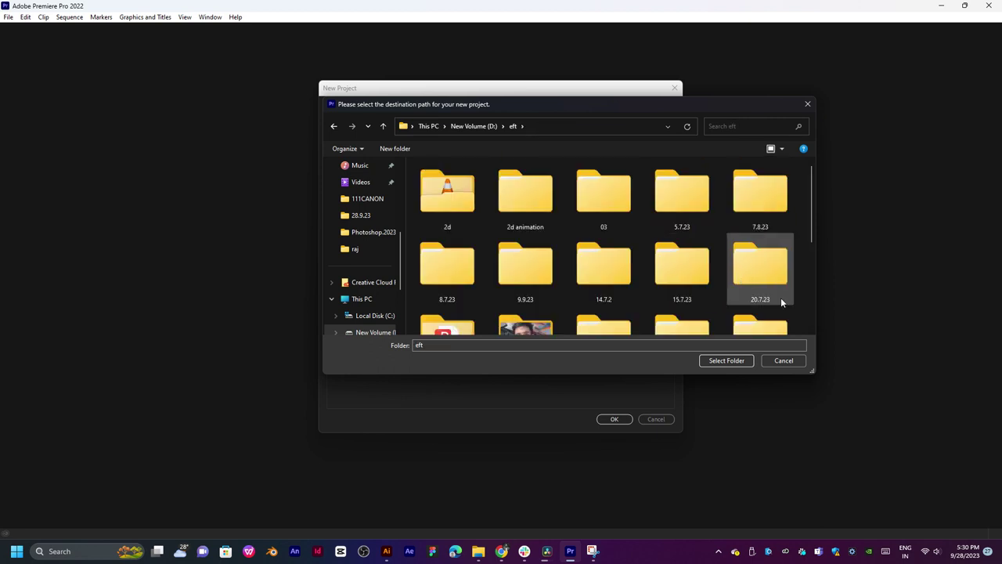
- Add a new folder in eft, then navigate to K:\2023\01.9.23\28.9.23
{"action": "key", "text": "ctrl+shift+n"}
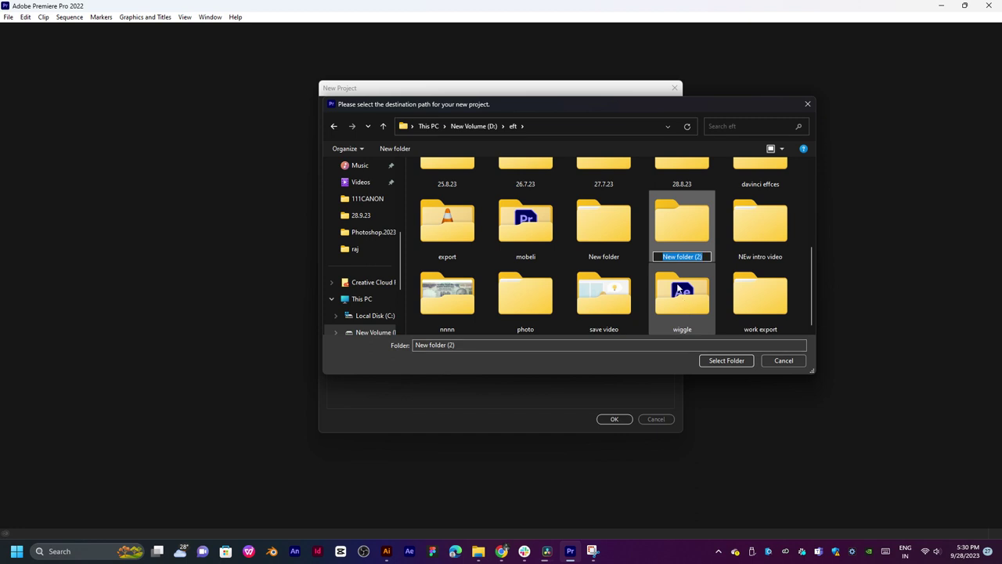
{"action": "left_click", "coordinate": [679, 238]}
{"action": "key", "text": "alt+Up"}
{"action": "key", "text": "alt+Up"}
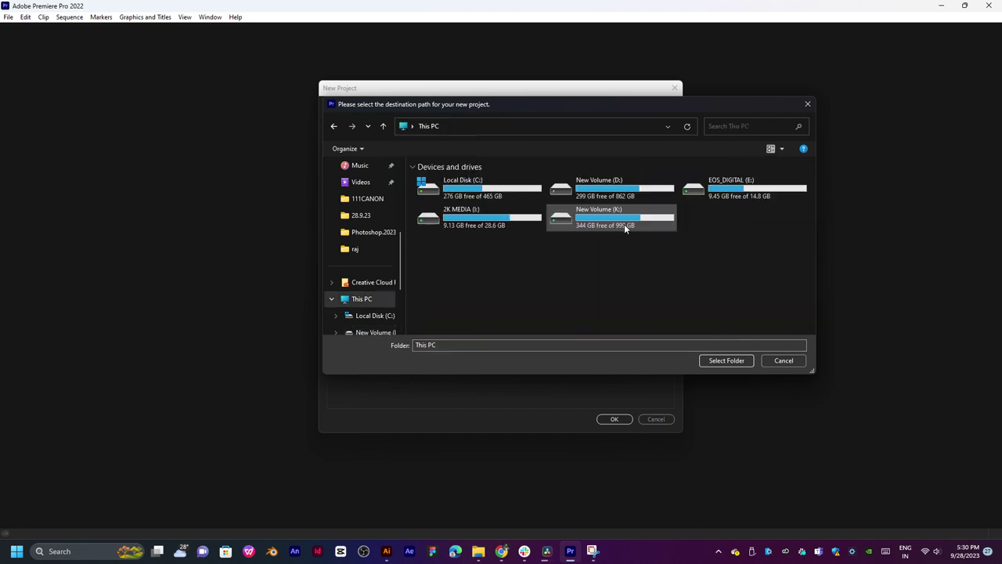
{"action": "double_click", "coordinate": [627, 223]}
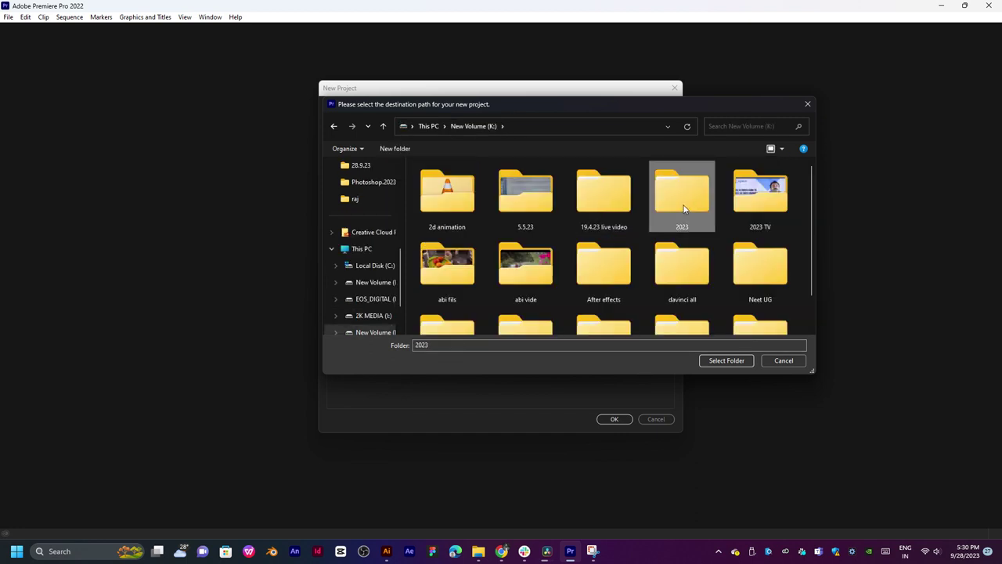
{"action": "double_click", "coordinate": [689, 213]}
{"action": "left_click", "coordinate": [635, 205]}
{"action": "double_click", "coordinate": [636, 206]}
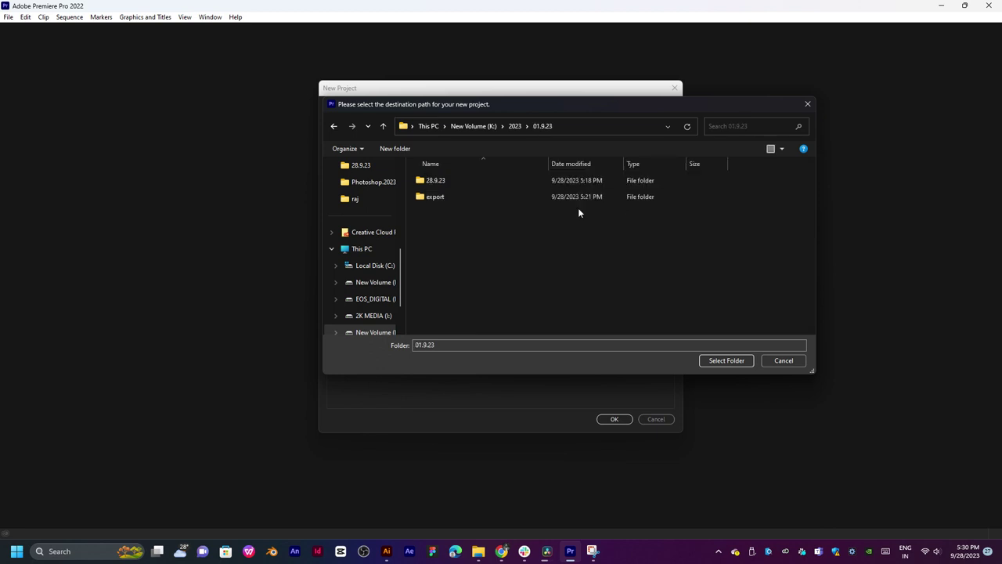
{"action": "left_click", "coordinate": [475, 183]}
{"action": "double_click", "coordinate": [475, 183]}
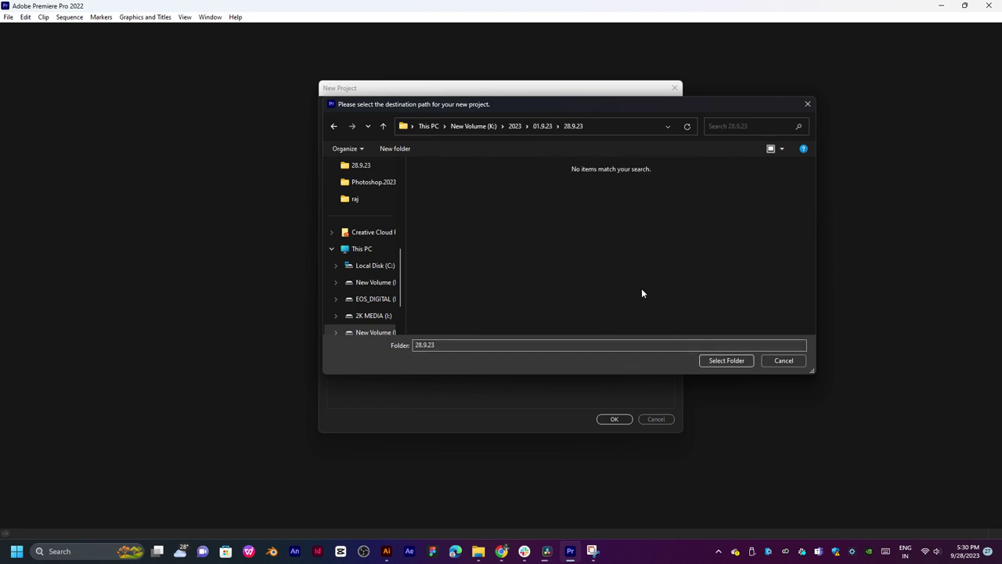
- Create a folder named 'premiere work' inside 28.9.23 and open it
{"action": "key", "text": "ctrl+shift+n"}
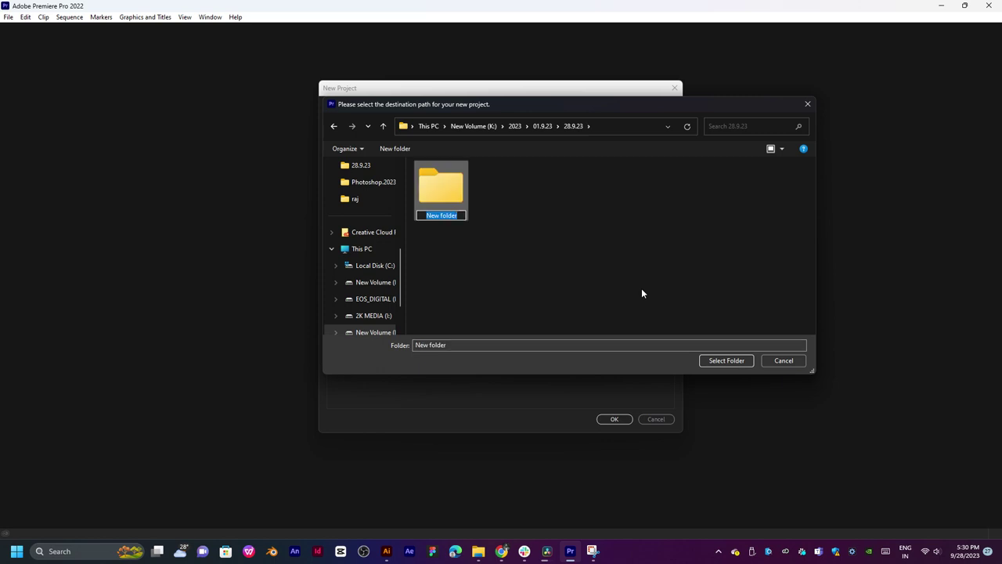
{"action": "type", "text": "pr"}
{"action": "type", "text": "emi"}
{"action": "type", "text": "er"}
{"action": "type", "text": "e w"}
{"action": "type", "text": "ork"}
{"action": "key", "text": "Return"}
{"action": "double_click", "coordinate": [446, 193]}
- Use premiere work as the project location and keep GPU acceleration as the renderer
{"action": "left_click", "coordinate": [726, 360]}
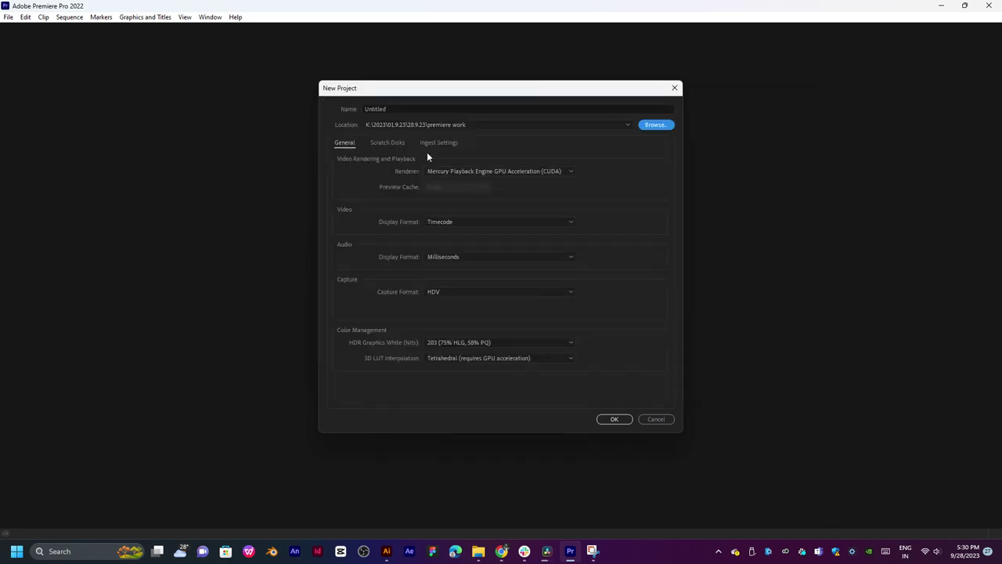
{"action": "left_click", "coordinate": [465, 171]}
{"action": "left_click", "coordinate": [614, 190]}
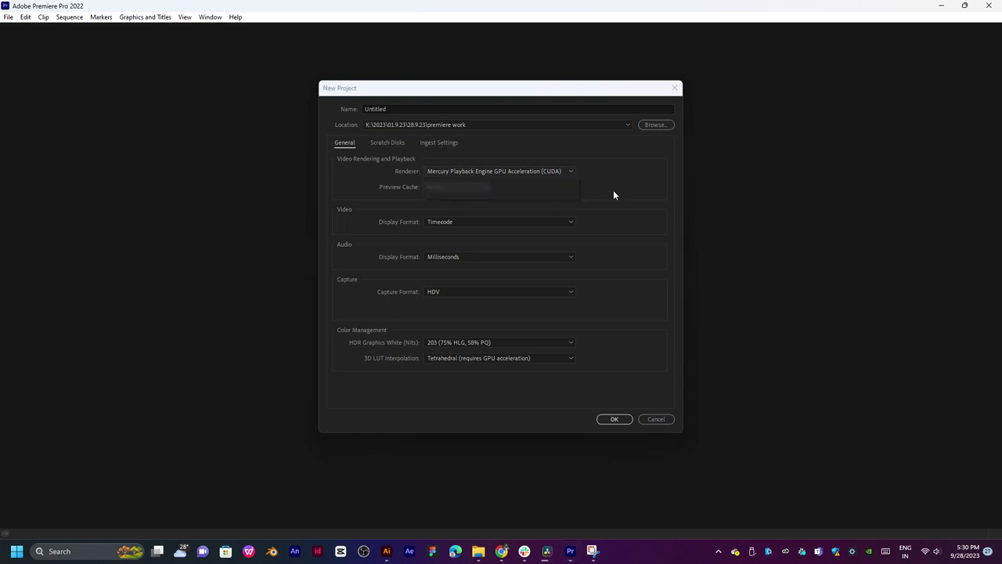
- Turn on ingest with Copy, the MD5 verification preset and Same as Project destination
{"action": "left_click", "coordinate": [389, 142]}
{"action": "left_click", "coordinate": [440, 143]}
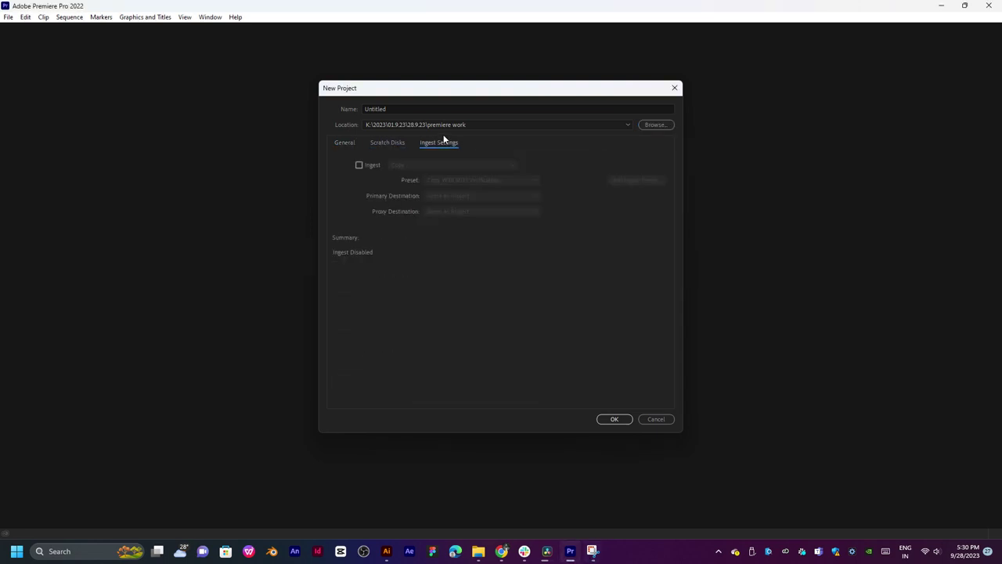
{"action": "left_click", "coordinate": [359, 165]}
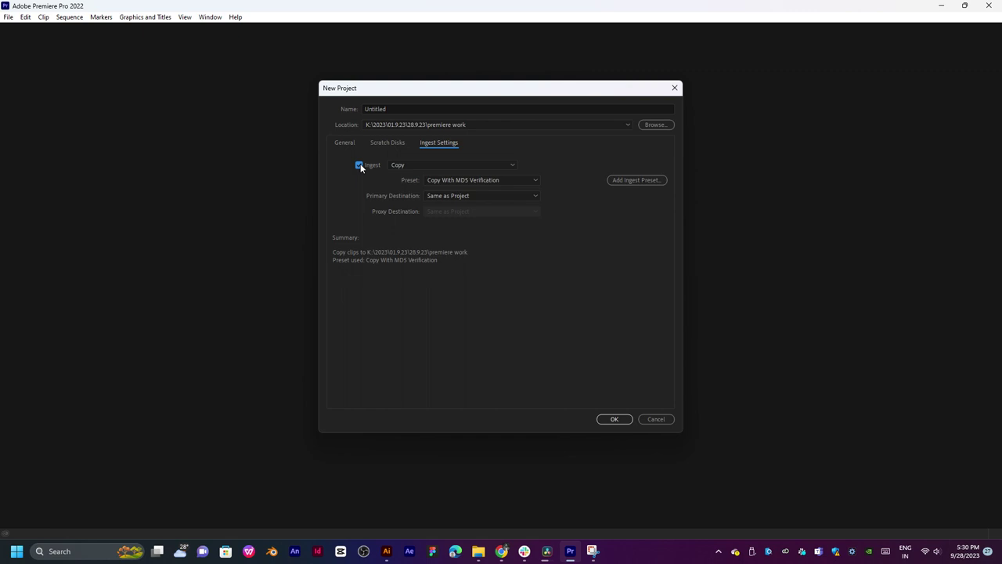
{"action": "left_click", "coordinate": [420, 166]}
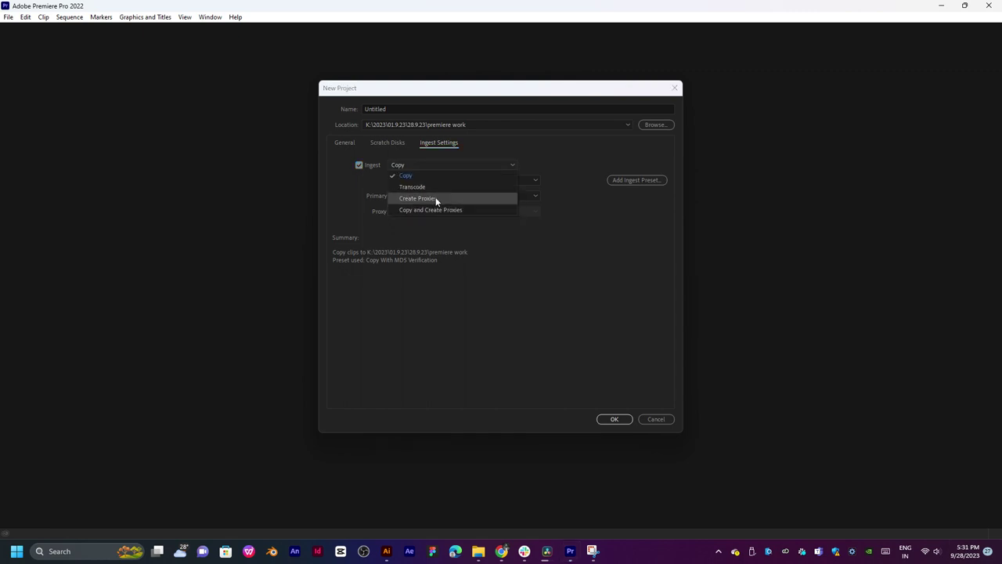
{"action": "left_click", "coordinate": [543, 254]}
{"action": "left_click", "coordinate": [488, 181]}
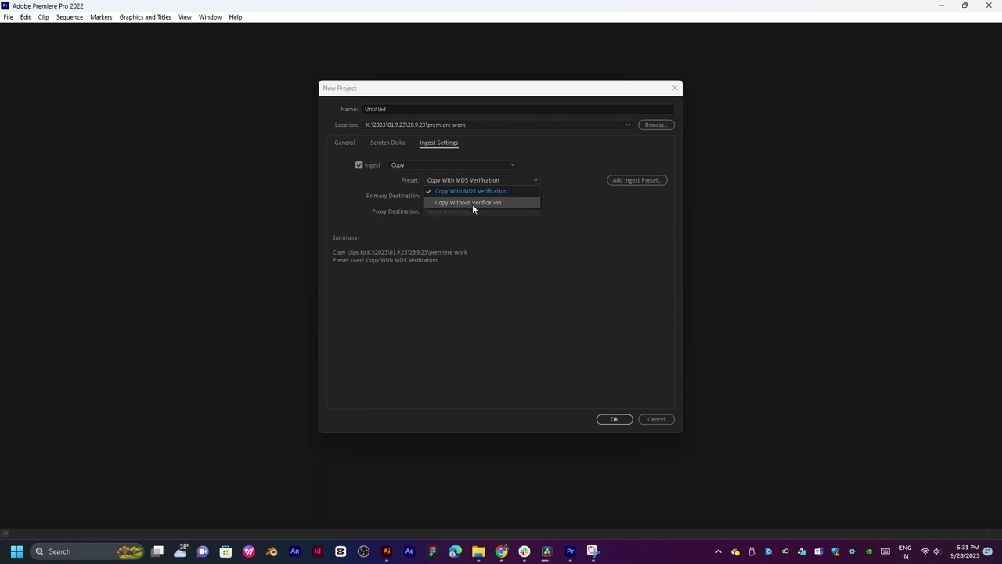
{"action": "left_click", "coordinate": [552, 245]}
{"action": "left_click", "coordinate": [451, 195]}
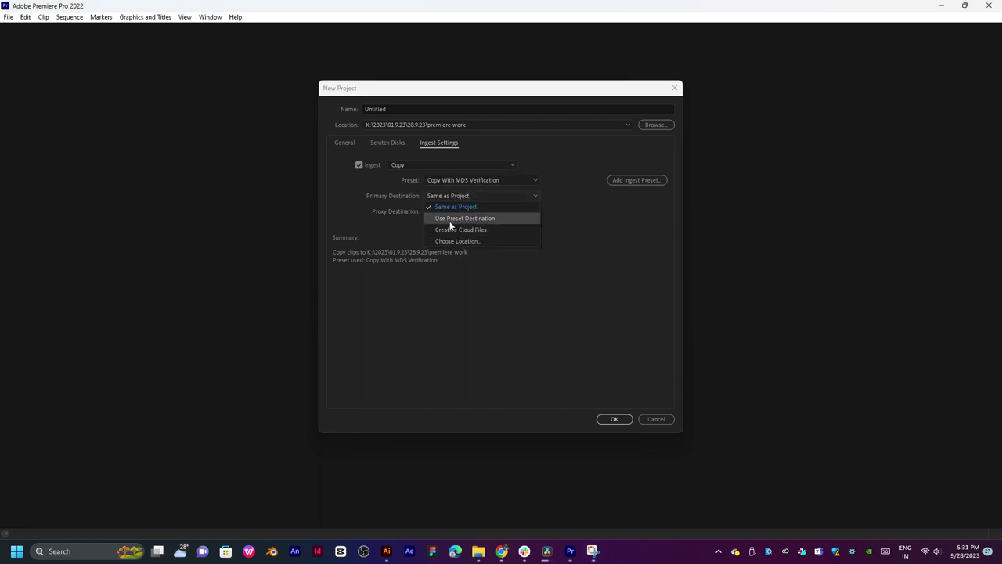
{"action": "left_click", "coordinate": [607, 233]}
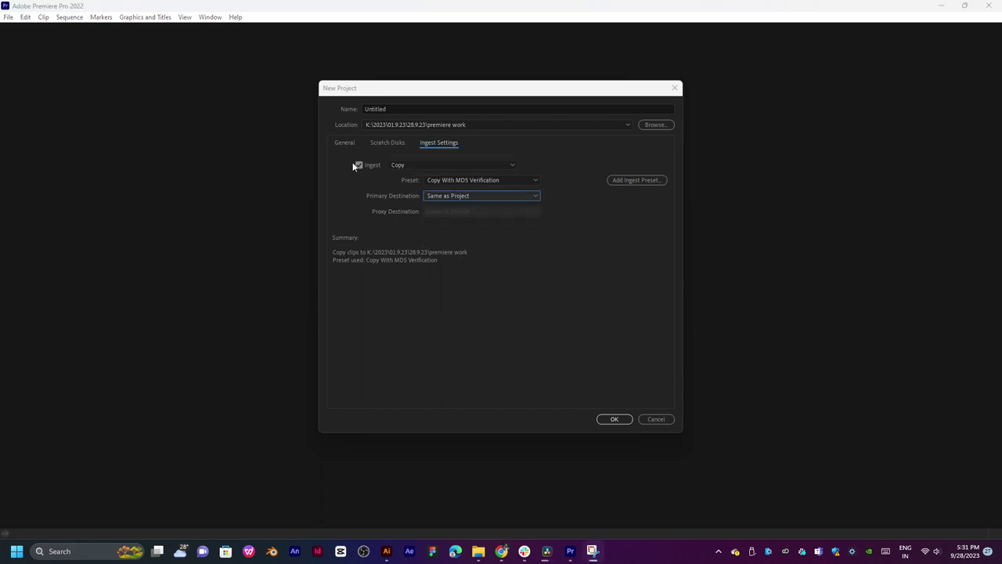
{"action": "left_click", "coordinate": [343, 142]}
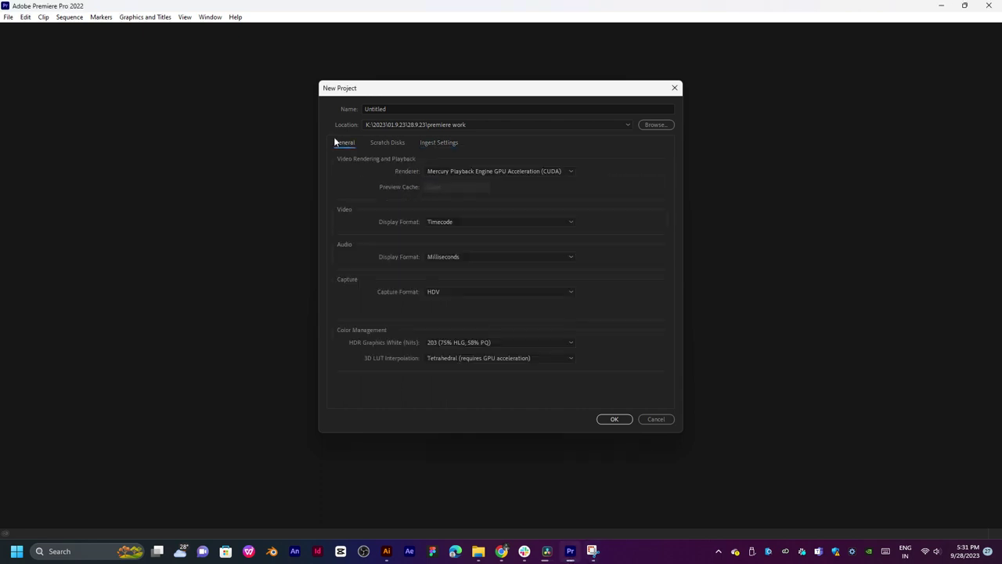
- Keep Timecode video display, Milliseconds audio, HDV capture, 203 HDR white and Tetrahedral LUT interpolation
{"action": "left_click", "coordinate": [479, 223]}
{"action": "left_click", "coordinate": [645, 304]}
{"action": "left_click", "coordinate": [496, 258]}
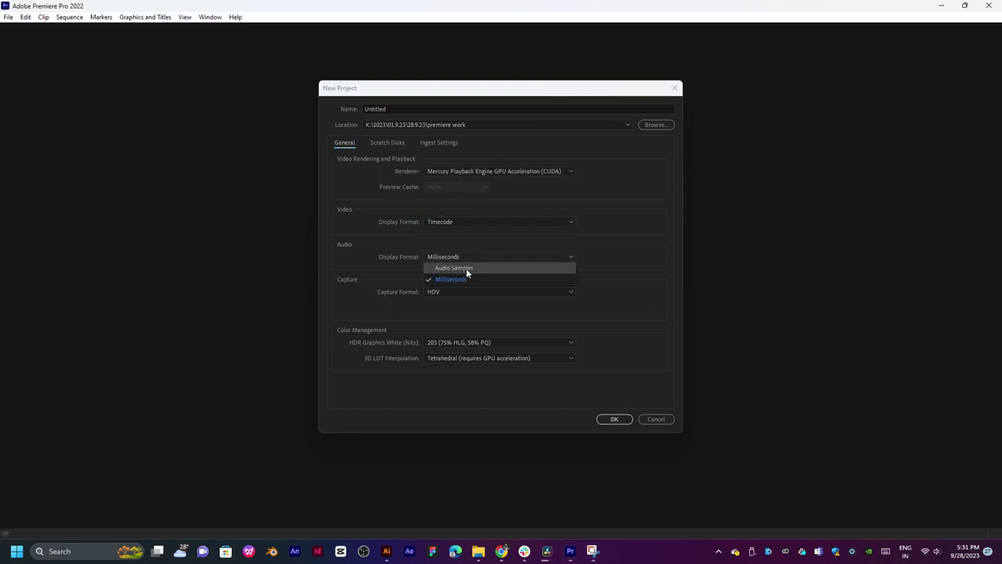
{"action": "left_click", "coordinate": [365, 292]}
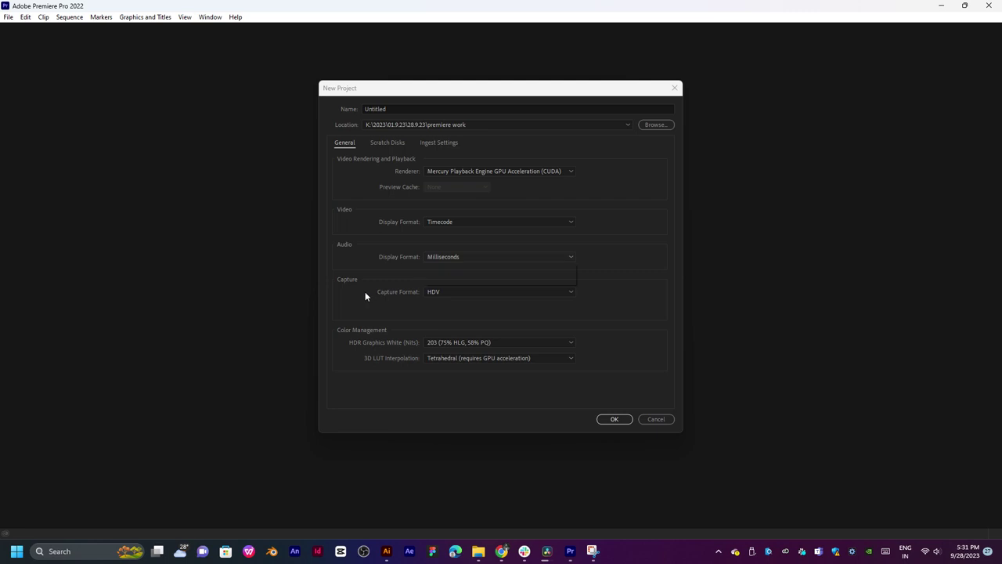
{"action": "left_click", "coordinate": [455, 293]}
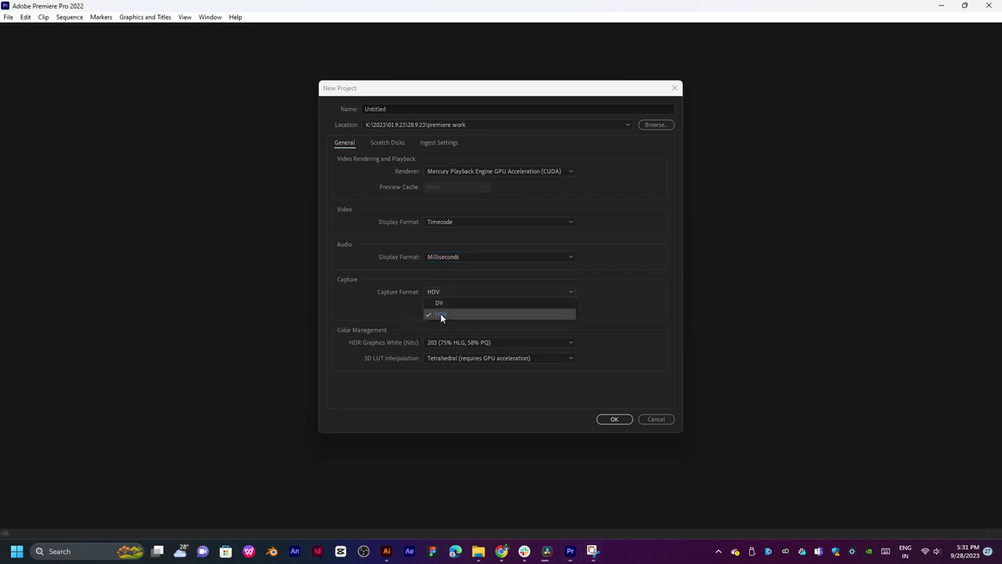
{"action": "left_click", "coordinate": [399, 308]}
{"action": "left_click", "coordinate": [458, 343]}
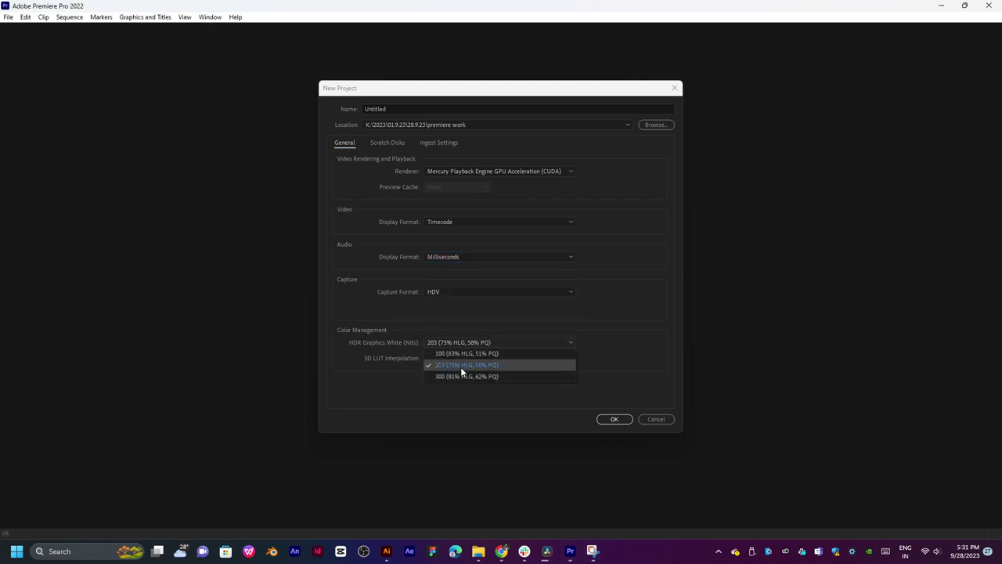
{"action": "left_click", "coordinate": [521, 370]}
{"action": "left_click", "coordinate": [509, 358]}
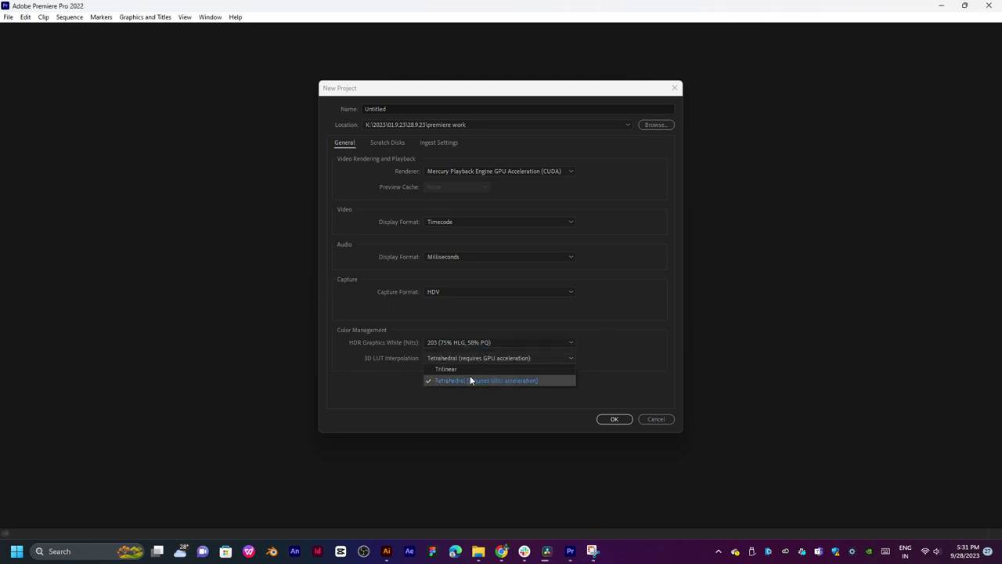
{"action": "left_click", "coordinate": [387, 367]}
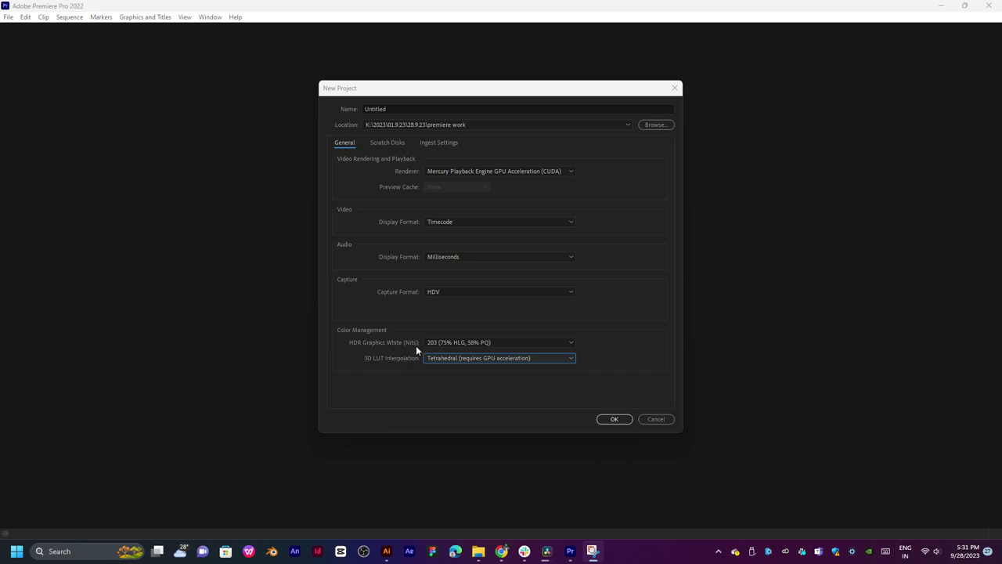
{"action": "left_click", "coordinate": [620, 420]}
- Create the Untitled project, then focus the Timeline and peek at the extra workspace layouts
{"action": "left_click", "coordinate": [618, 420]}
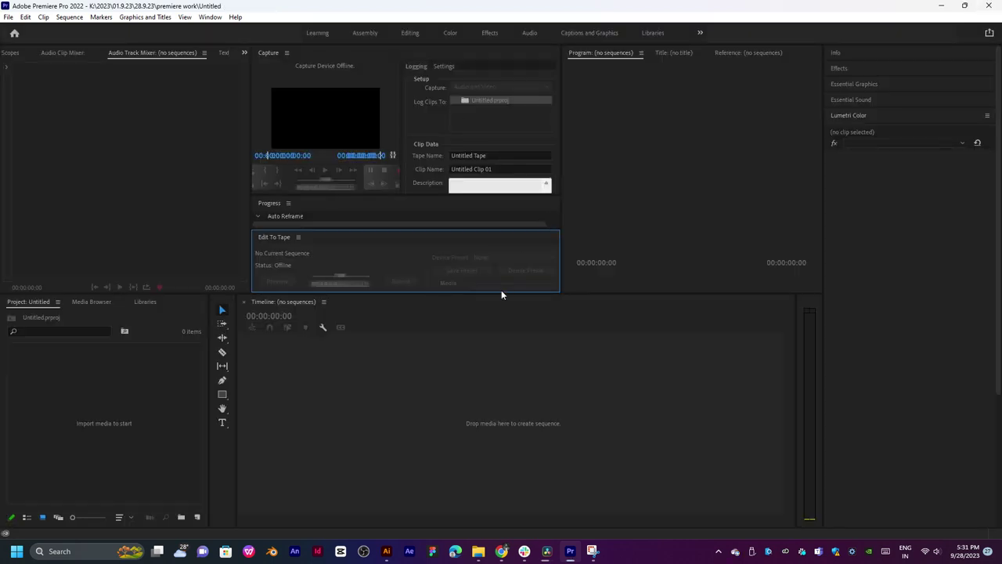
{"action": "left_click", "coordinate": [638, 431]}
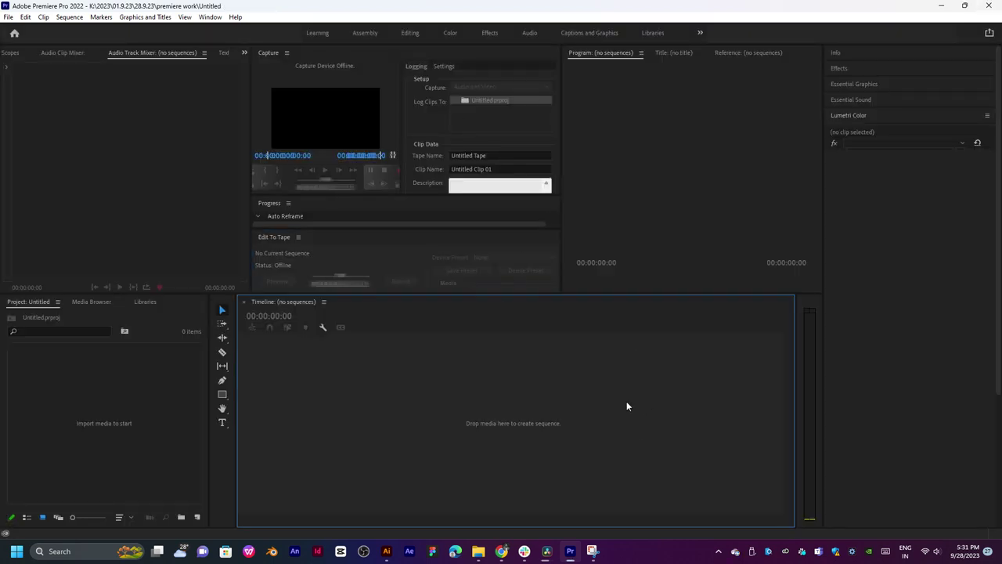
{"action": "left_click", "coordinate": [705, 33]}
{"action": "key", "text": "Escape"}
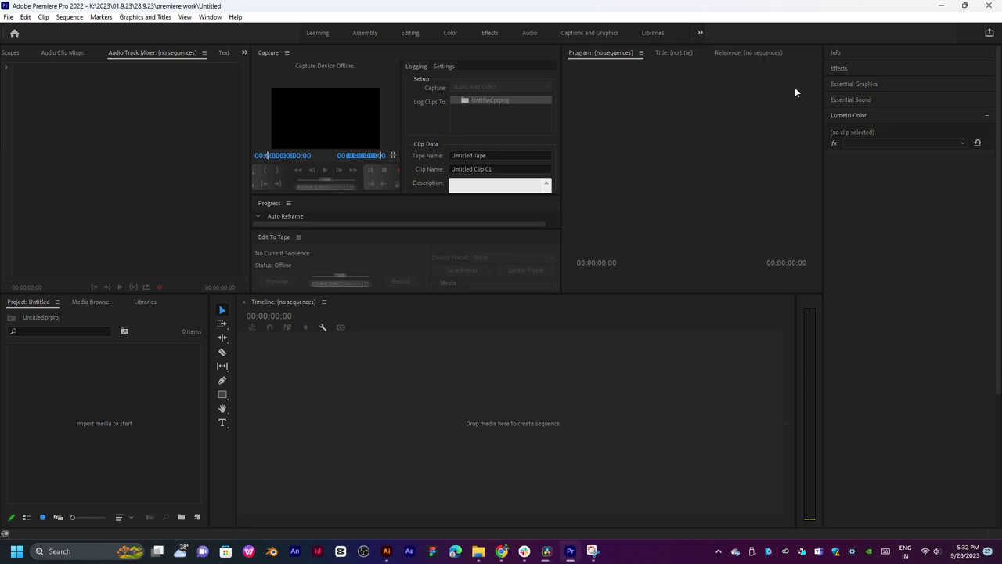
- Browse the Essential Sound, Essential Graphics templates and Effects panels, then collapse Essential Graphics
{"action": "left_click", "coordinate": [892, 100]}
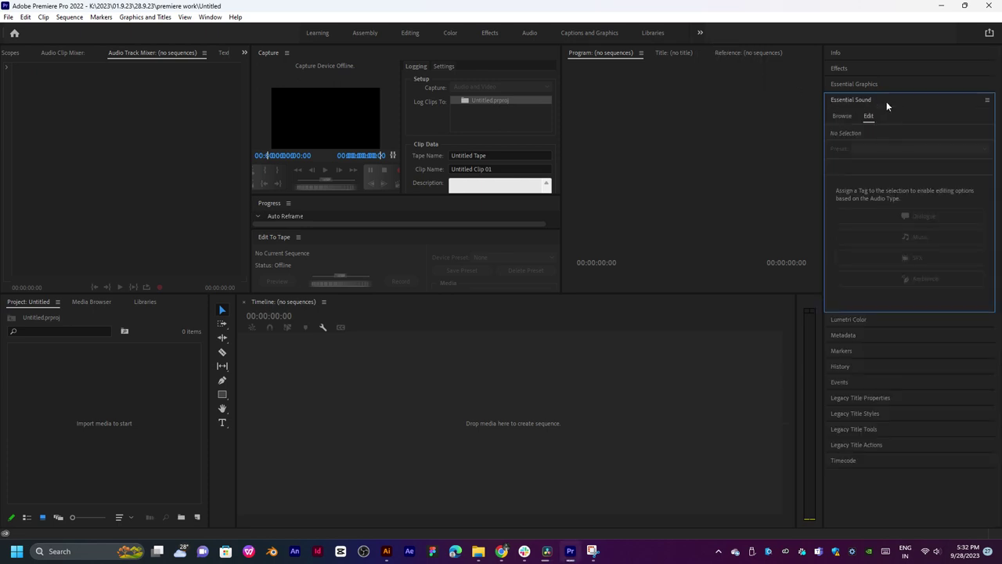
{"action": "left_click", "coordinate": [868, 84]}
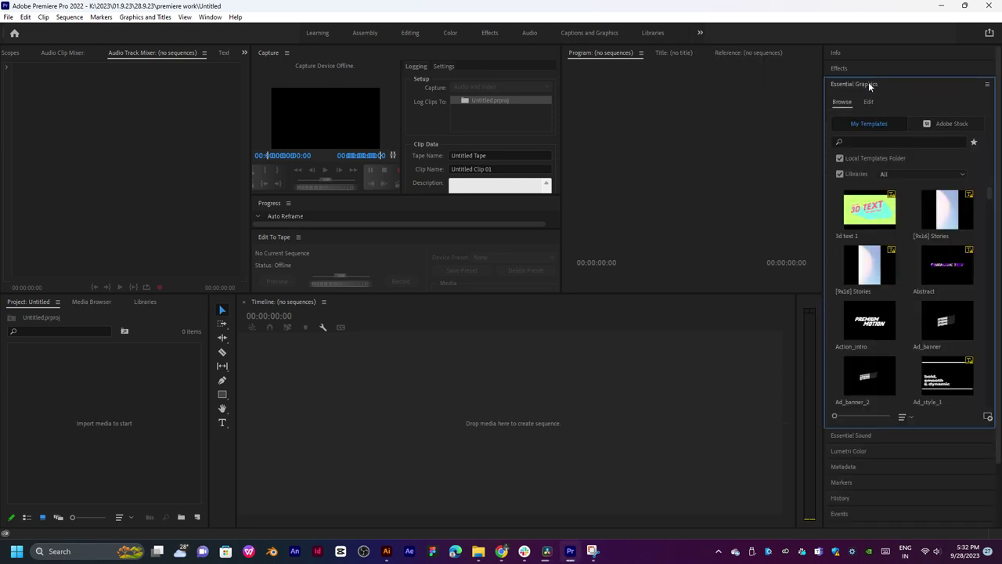
{"action": "scroll", "coordinate": [898, 210], "scroll_direction": "down", "scroll_amount": 5}
{"action": "scroll", "coordinate": [919, 232], "scroll_direction": "down", "scroll_amount": 5}
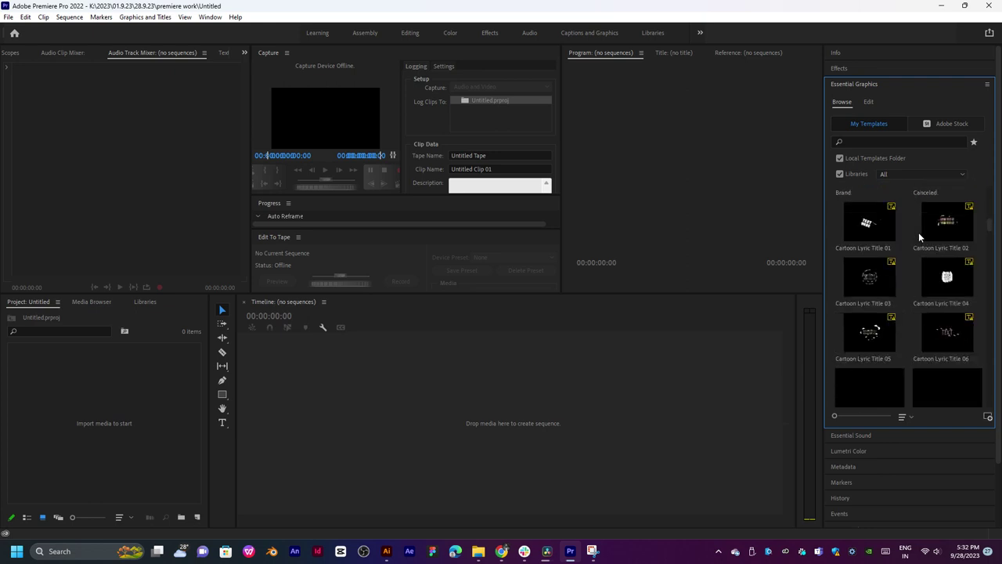
{"action": "scroll", "coordinate": [919, 232], "scroll_direction": "down", "scroll_amount": 5}
{"action": "scroll", "coordinate": [919, 232], "scroll_direction": "down", "scroll_amount": 5}
{"action": "scroll", "coordinate": [919, 232], "scroll_direction": "down", "scroll_amount": 3}
{"action": "scroll", "coordinate": [919, 232], "scroll_direction": "up", "scroll_amount": 1}
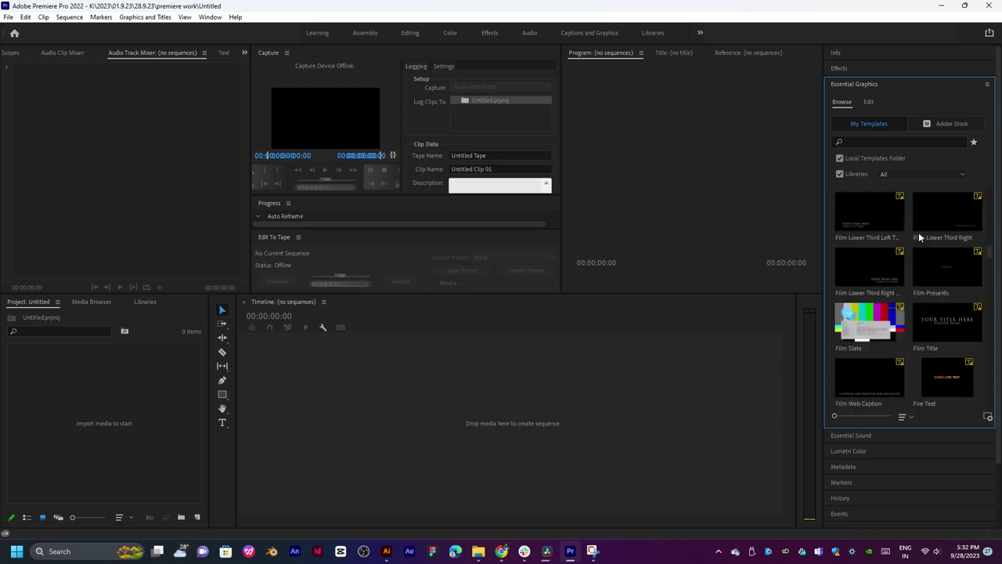
{"action": "scroll", "coordinate": [919, 231], "scroll_direction": "up", "scroll_amount": 5}
{"action": "left_click", "coordinate": [861, 71]}
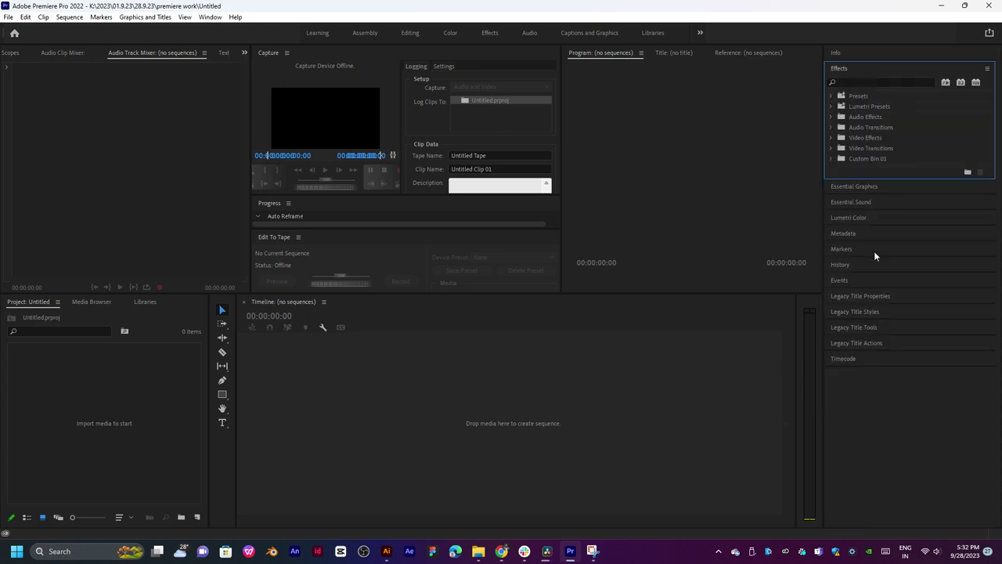
{"action": "left_click", "coordinate": [871, 186]}
{"action": "left_click", "coordinate": [872, 83]}
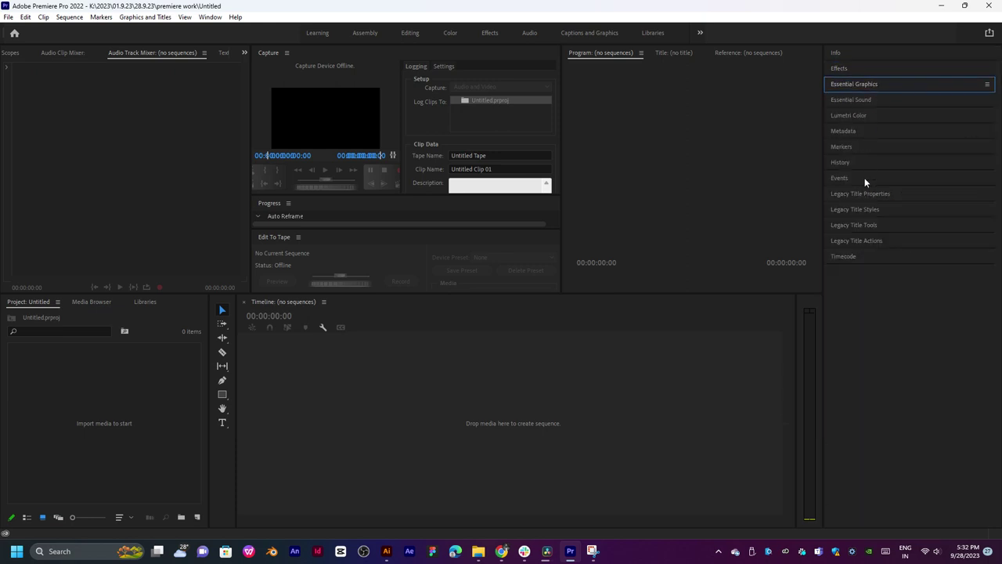
- Check Lumetri Color, Metadata, Events and Legacy Title panels, ending on Timecode at 00:00:00:00
{"action": "left_click", "coordinate": [852, 118]}
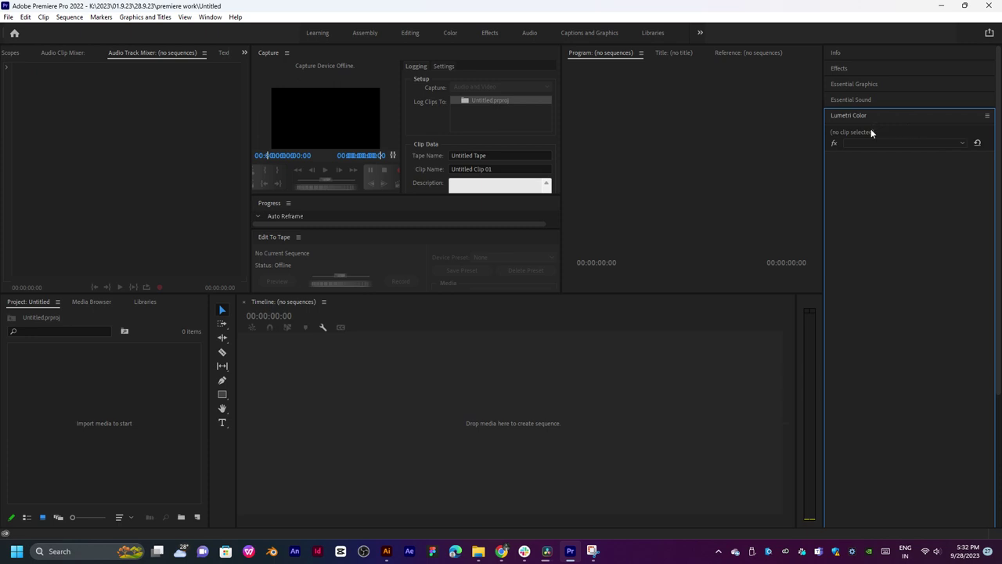
{"action": "scroll", "coordinate": [878, 219], "scroll_direction": "down", "scroll_amount": 2}
{"action": "left_click", "coordinate": [854, 68]}
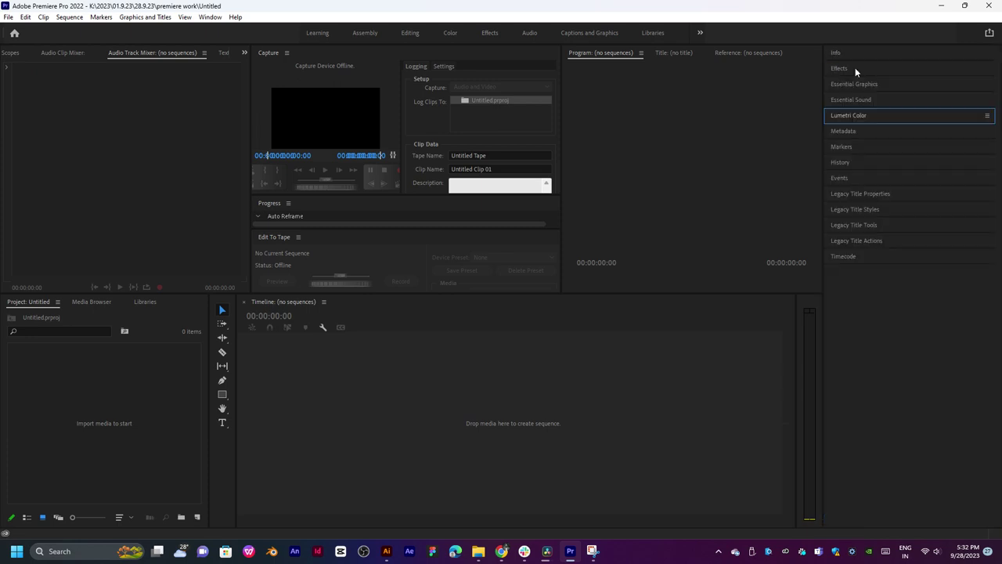
{"action": "left_click", "coordinate": [853, 134]}
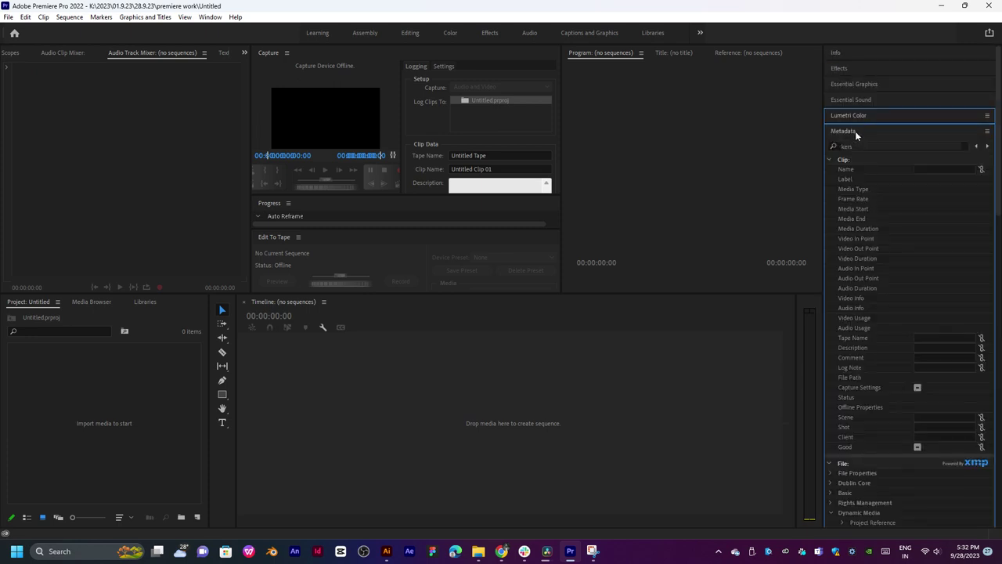
{"action": "left_click", "coordinate": [855, 132]}
{"action": "left_click", "coordinate": [855, 179]}
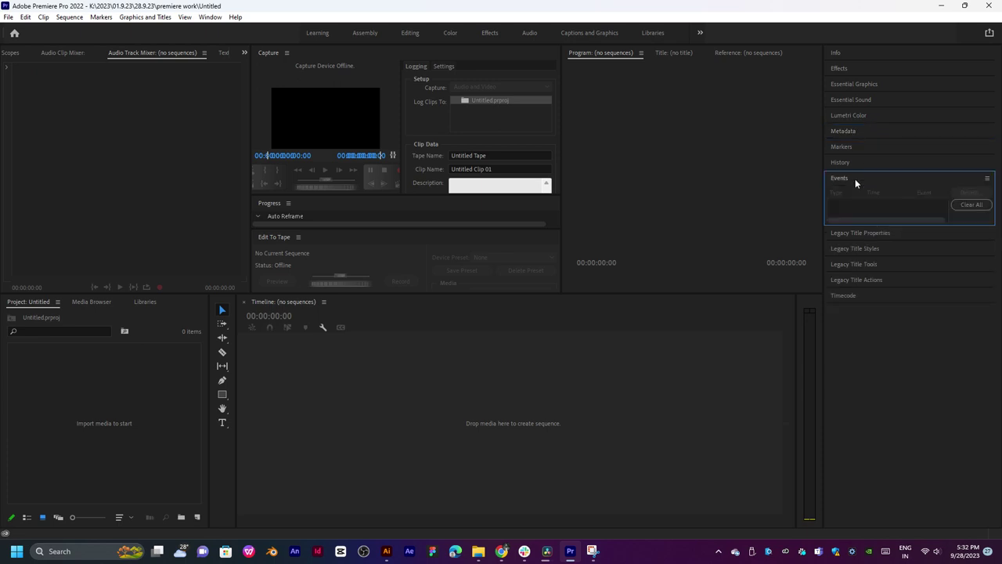
{"action": "left_click", "coordinate": [866, 235]}
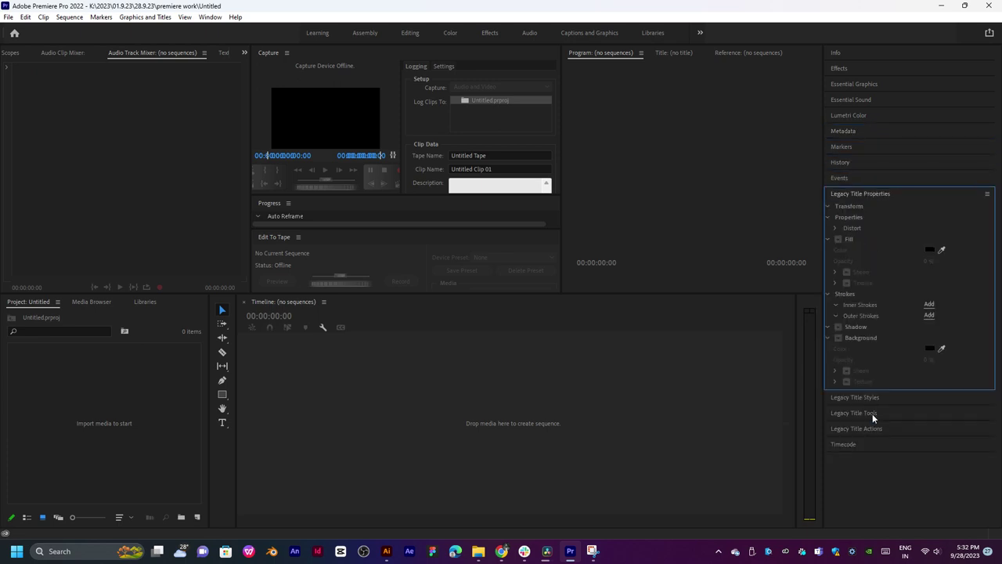
{"action": "left_click", "coordinate": [873, 413]}
{"action": "left_click", "coordinate": [862, 277]}
{"action": "left_click", "coordinate": [862, 244]}
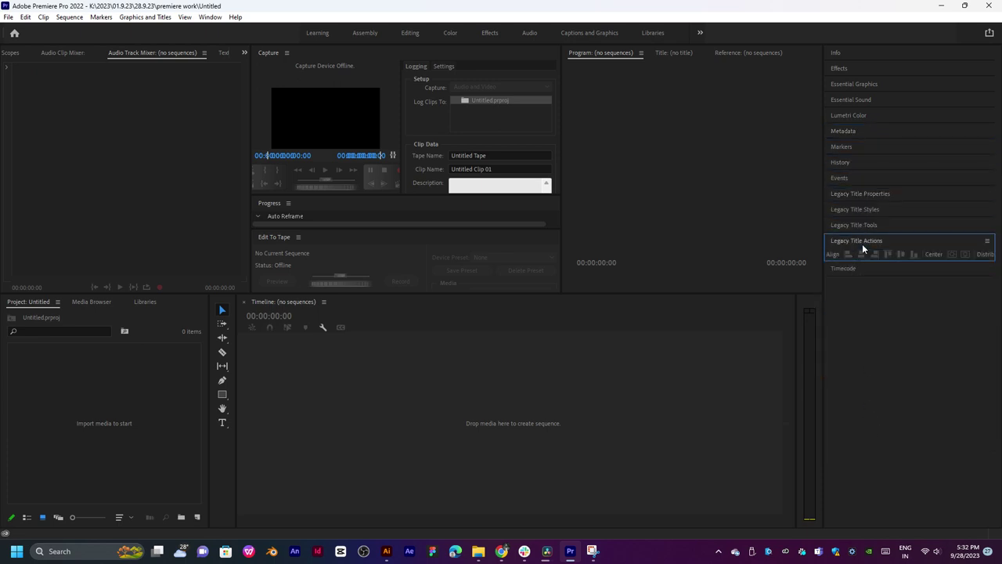
{"action": "left_click", "coordinate": [863, 246]}
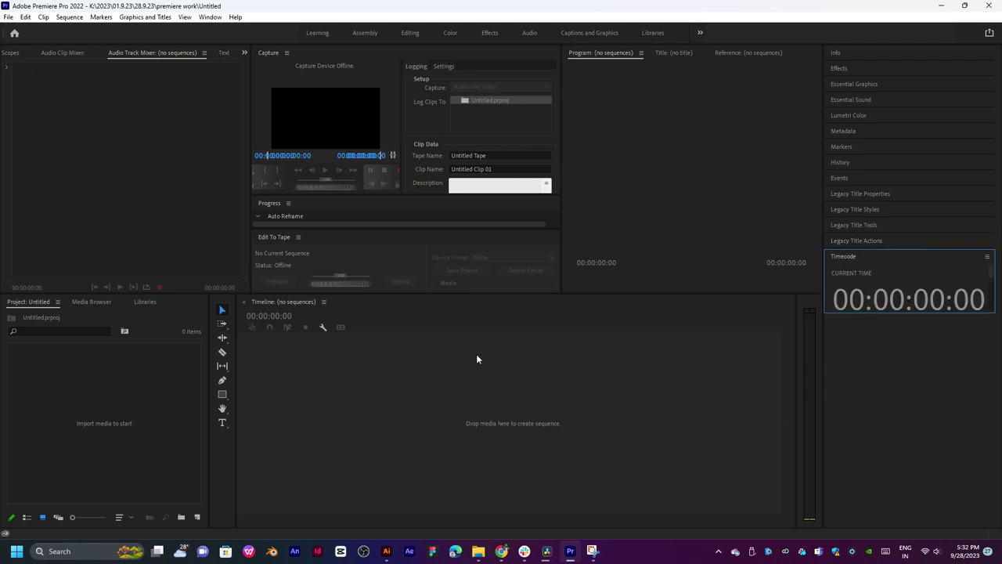
- Close the Capture, Progress and Edit To Tape panels via their panel menus
{"action": "left_click", "coordinate": [287, 54]}
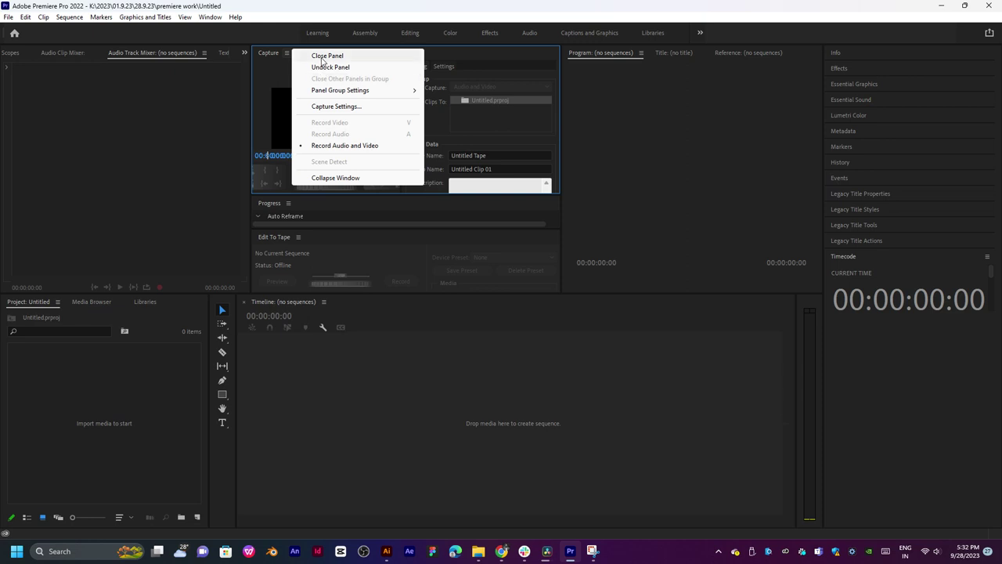
{"action": "left_click", "coordinate": [327, 56]}
{"action": "left_click", "coordinate": [288, 52]}
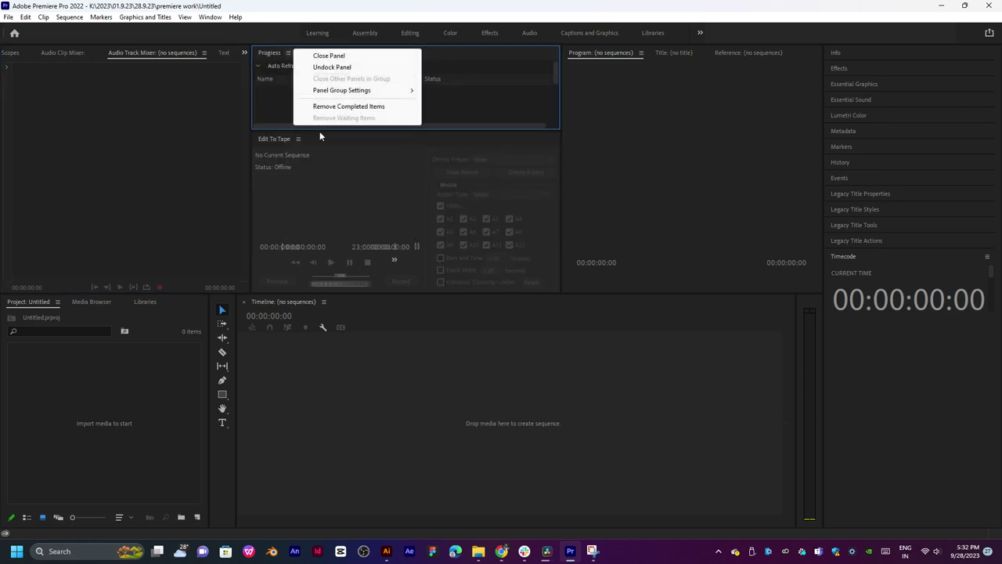
{"action": "left_click", "coordinate": [328, 56]}
{"action": "left_click", "coordinate": [298, 53]}
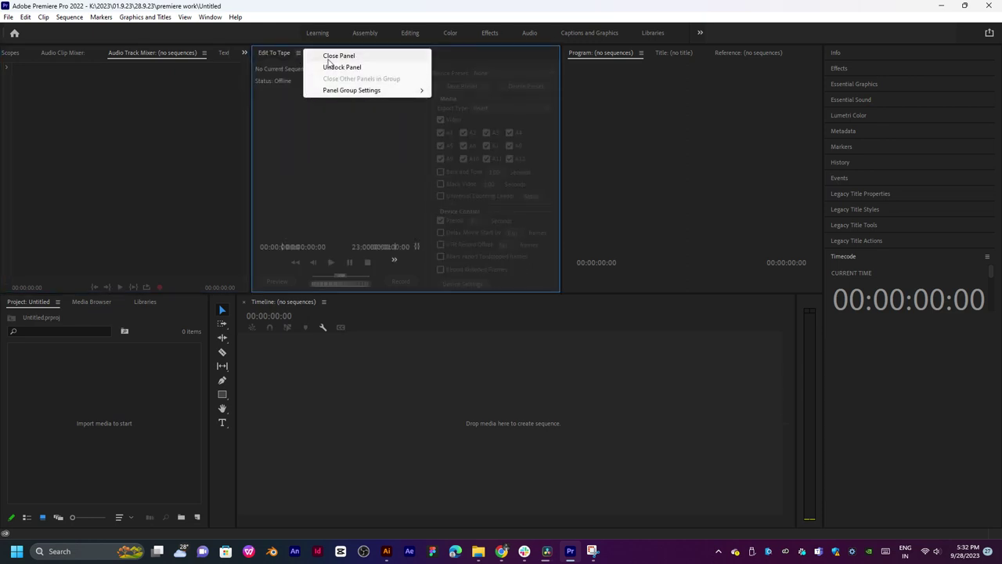
{"action": "left_click", "coordinate": [326, 52]}
- Switch through Audio Clip Mixer and Effect Controls to show Lumetri Scopes
{"action": "left_click", "coordinate": [215, 53]}
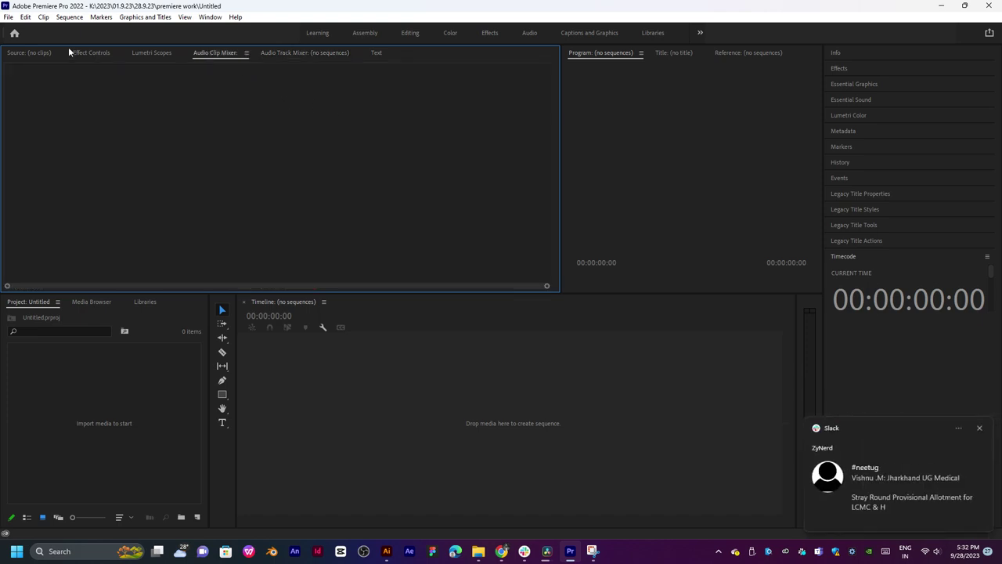
{"action": "left_click", "coordinate": [91, 52]}
{"action": "left_click", "coordinate": [167, 52]}
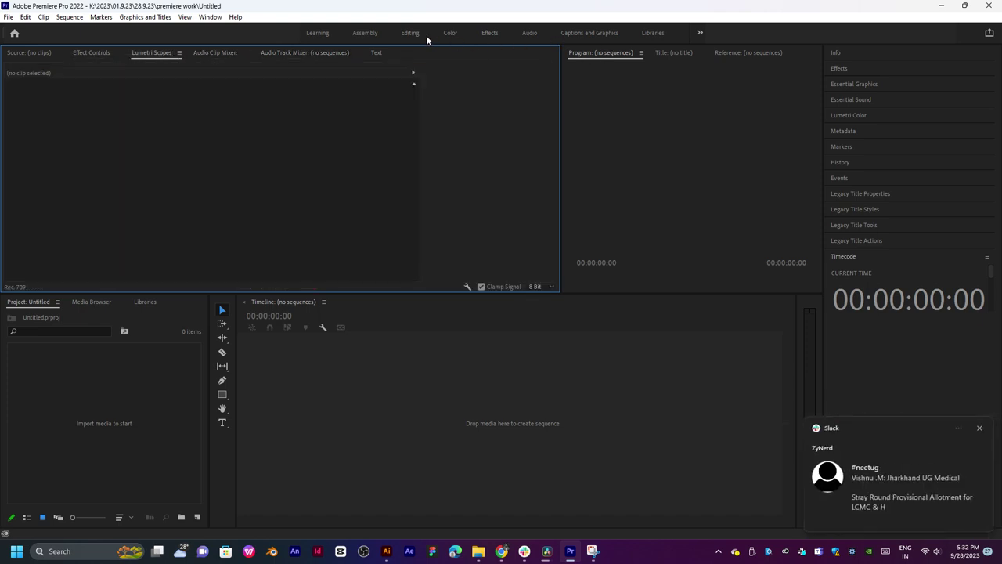
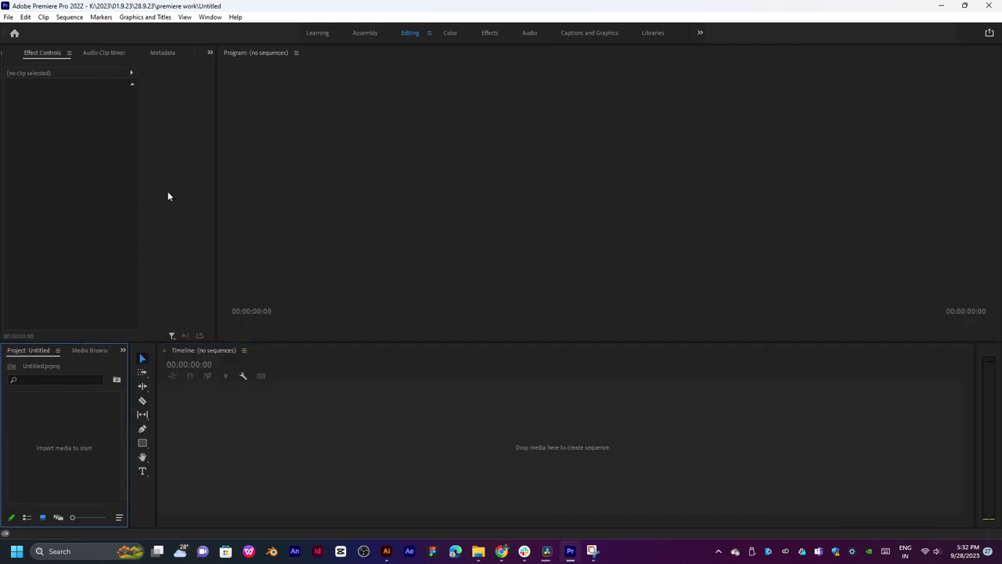
- Switch Premiere Pro to the Assembly workspace
{"action": "left_click", "coordinate": [365, 32]}
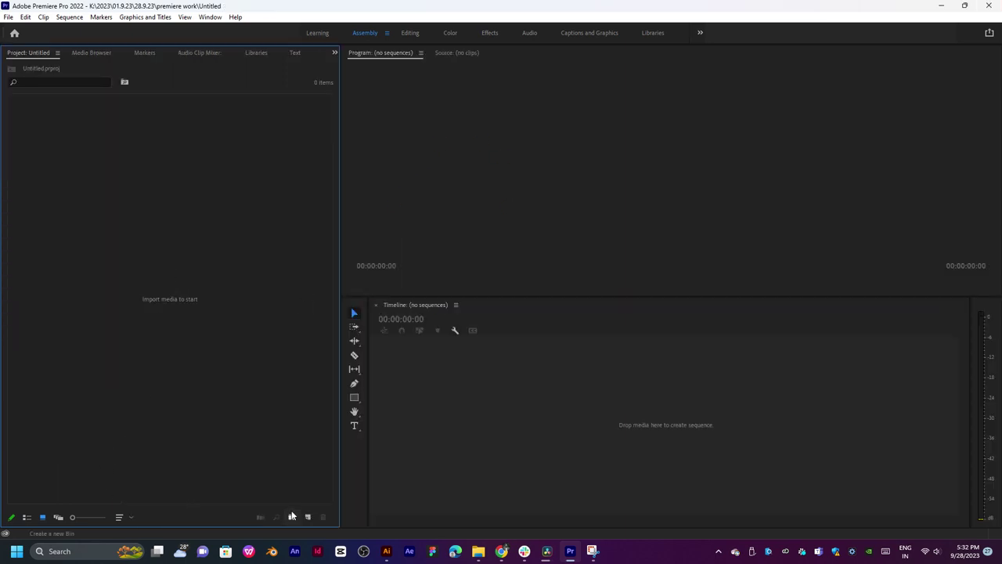
- Create a new bin named 'video' and open it in its own panel
{"action": "left_click", "coordinate": [292, 518]}
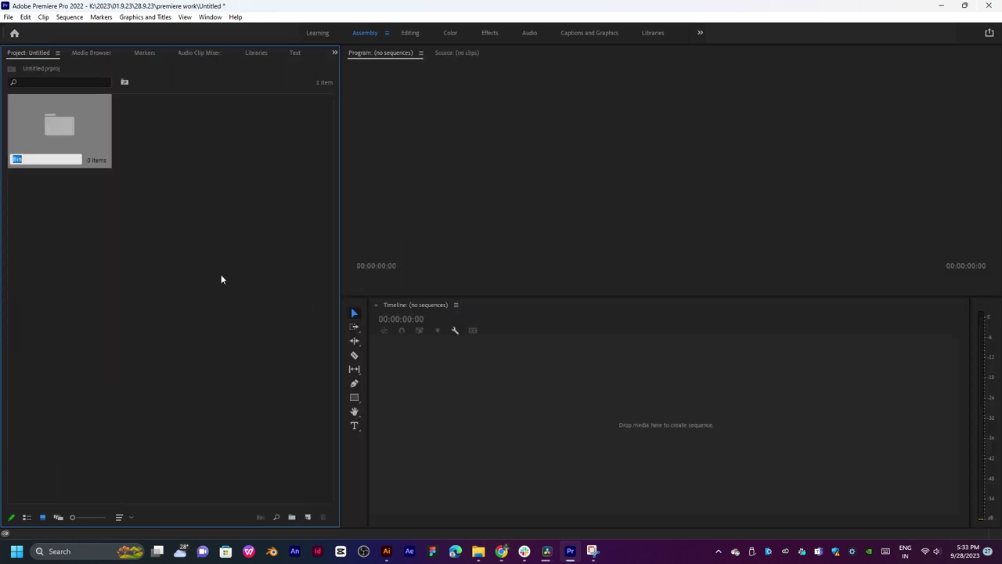
{"action": "type", "text": "video"}
{"action": "left_click", "coordinate": [152, 248]}
{"action": "left_click", "coordinate": [84, 139]}
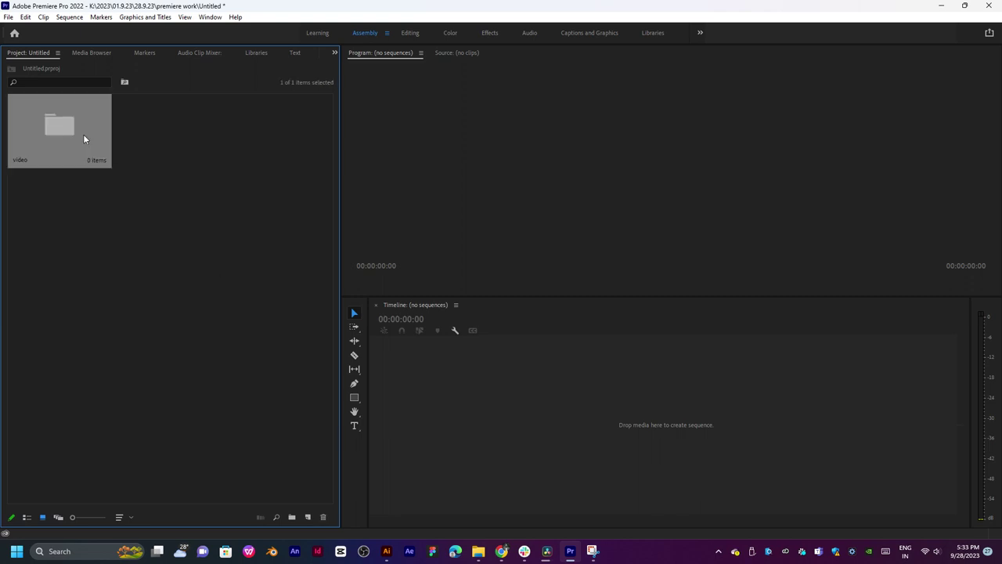
{"action": "double_click", "coordinate": [85, 139]}
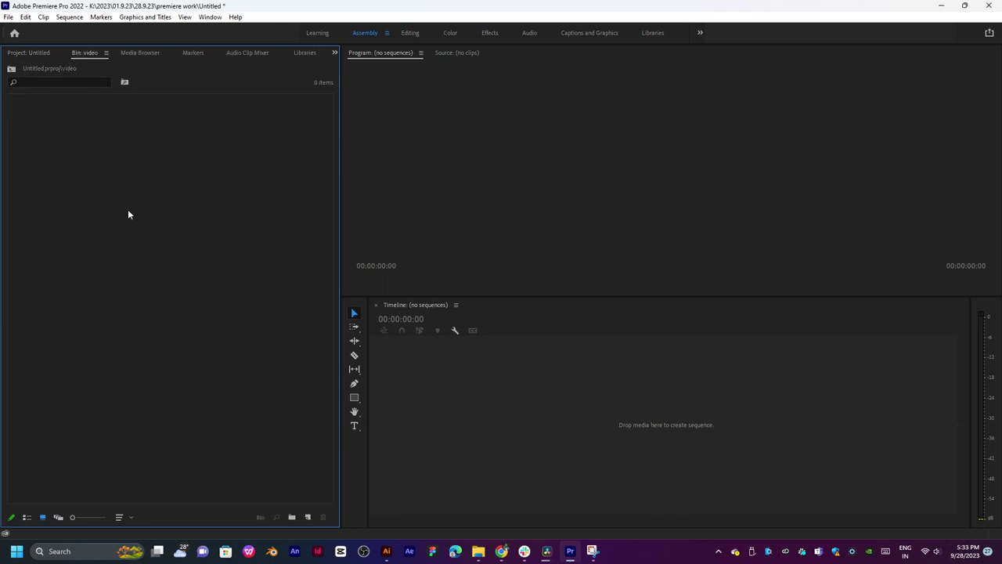
- Change the sort order of the empty video bin
{"action": "left_click", "coordinate": [119, 517]}
{"action": "left_click", "coordinate": [142, 181]}
{"action": "left_click", "coordinate": [510, 385]}
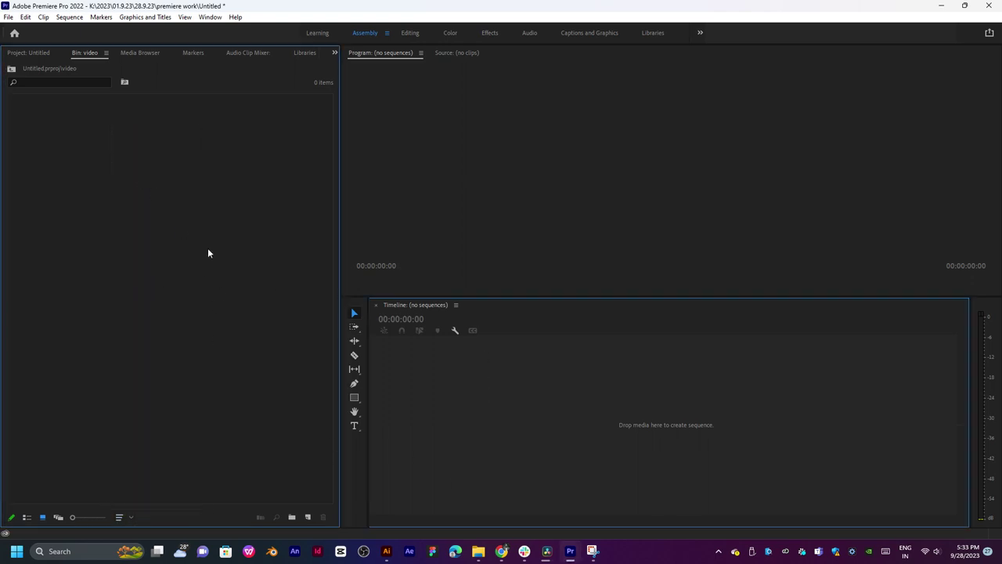
{"action": "left_click", "coordinate": [209, 252]}
- Start a new sequence and preview the HDV 720p30 and 1080i25 (50i) preset settings
{"action": "key", "text": "ctrl+n"}
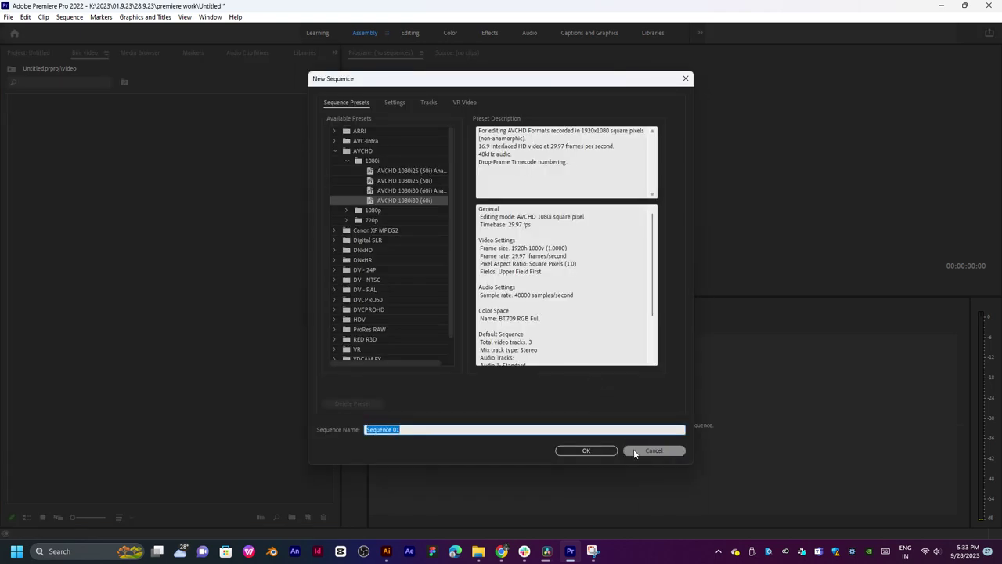
{"action": "scroll", "coordinate": [359, 289], "scroll_direction": "down", "scroll_amount": 1}
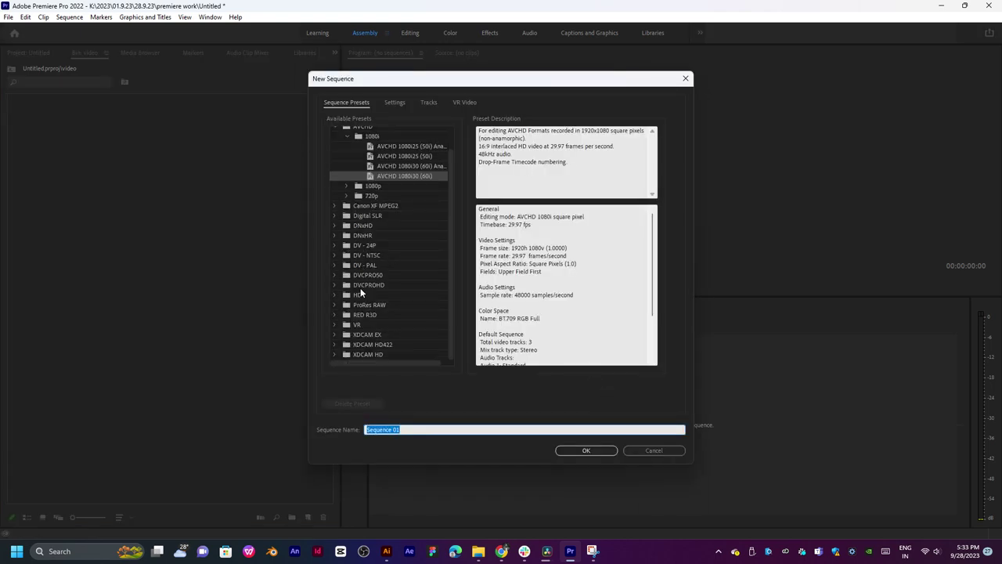
{"action": "left_click", "coordinate": [335, 294]}
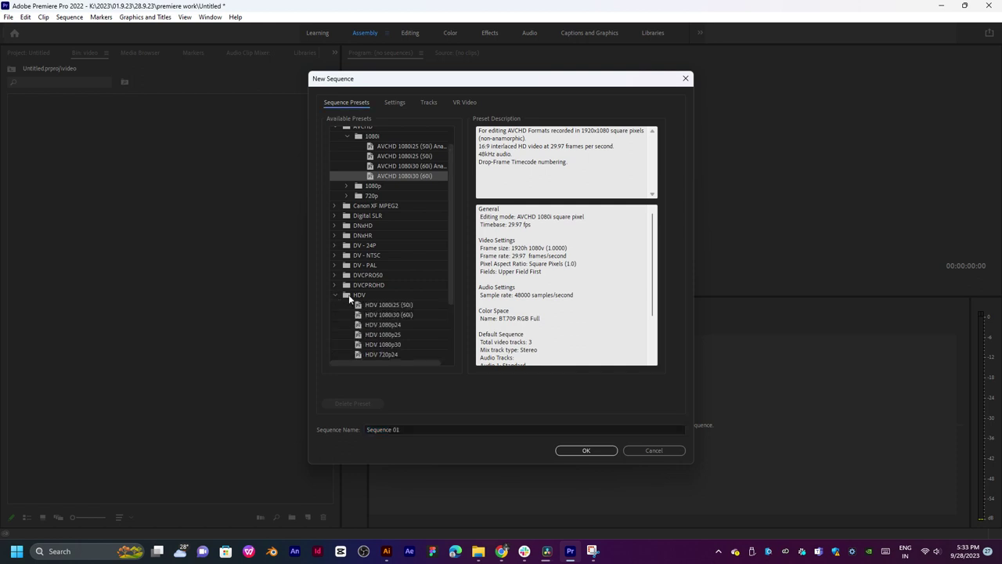
{"action": "scroll", "coordinate": [373, 295], "scroll_direction": "down", "scroll_amount": 3}
{"action": "left_click", "coordinate": [383, 295]}
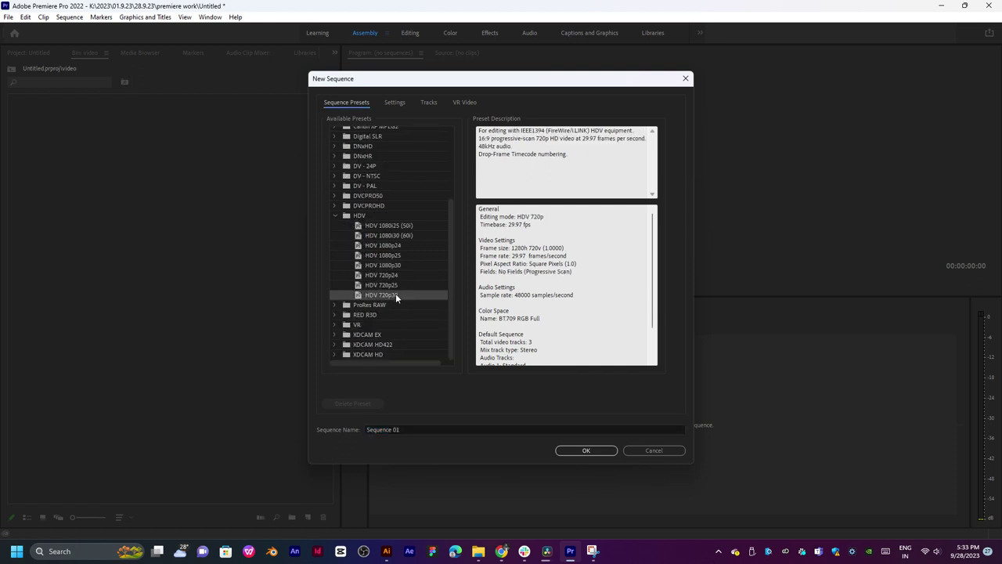
{"action": "left_click", "coordinate": [397, 226]}
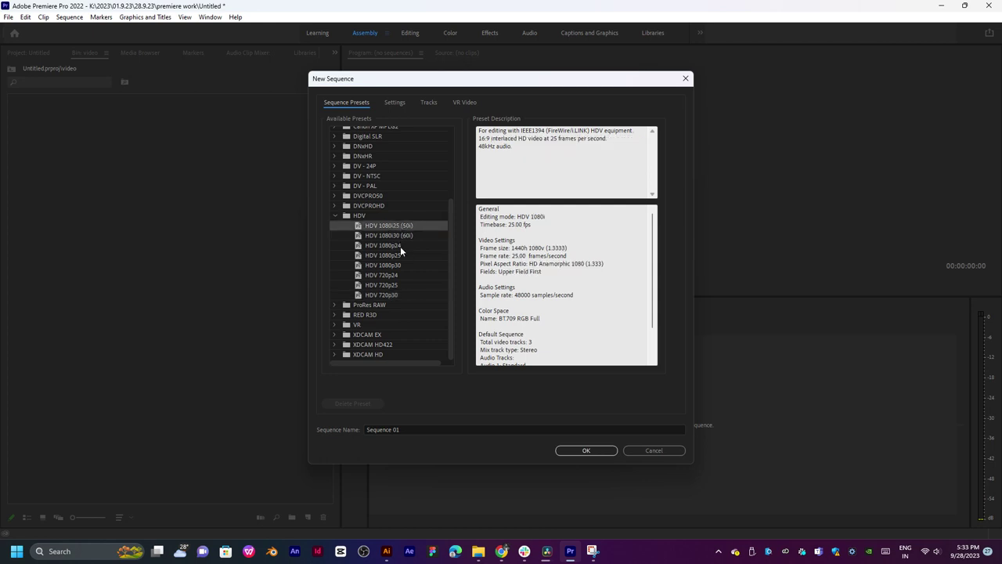
- Preview the RED R3D 1080p 16x9 23.976 and 29.97 presets, then cancel without creating a sequence
{"action": "left_click", "coordinate": [334, 314]}
{"action": "left_click", "coordinate": [344, 260]}
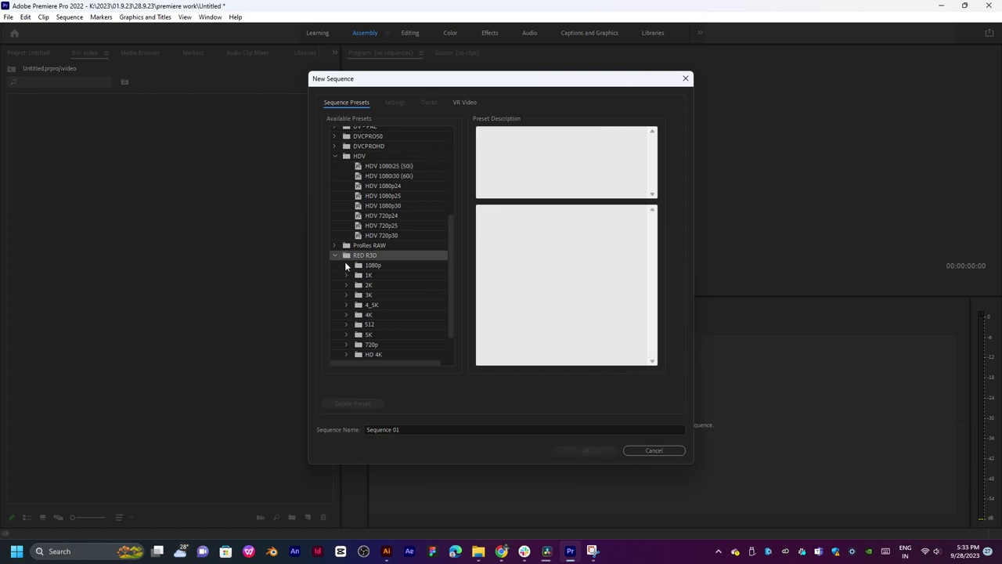
{"action": "left_click", "coordinate": [347, 265]}
{"action": "left_click", "coordinate": [401, 274]}
{"action": "left_click", "coordinate": [409, 304]}
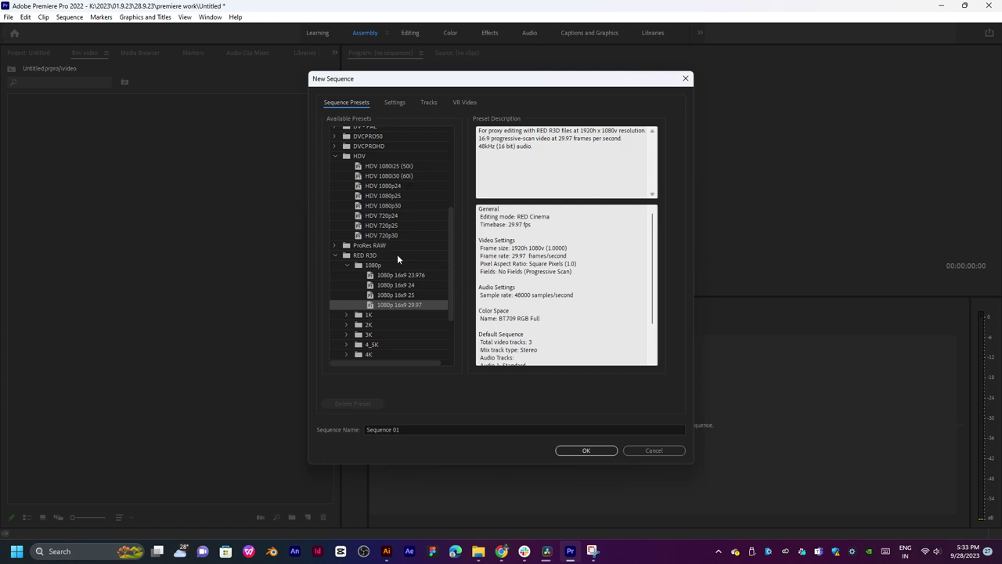
{"action": "scroll", "coordinate": [397, 260], "scroll_direction": "down", "scroll_amount": 3}
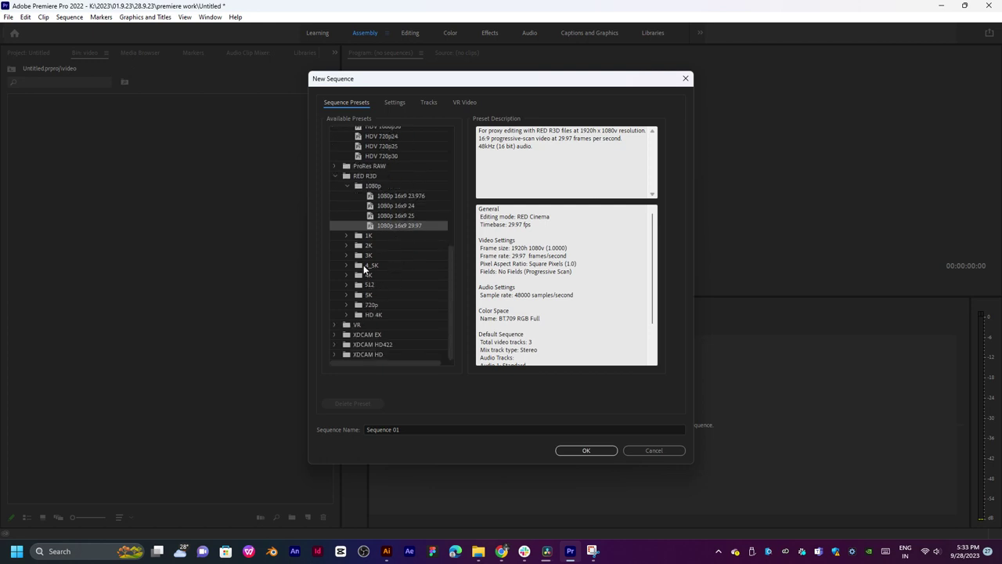
{"action": "left_click", "coordinate": [663, 451]}
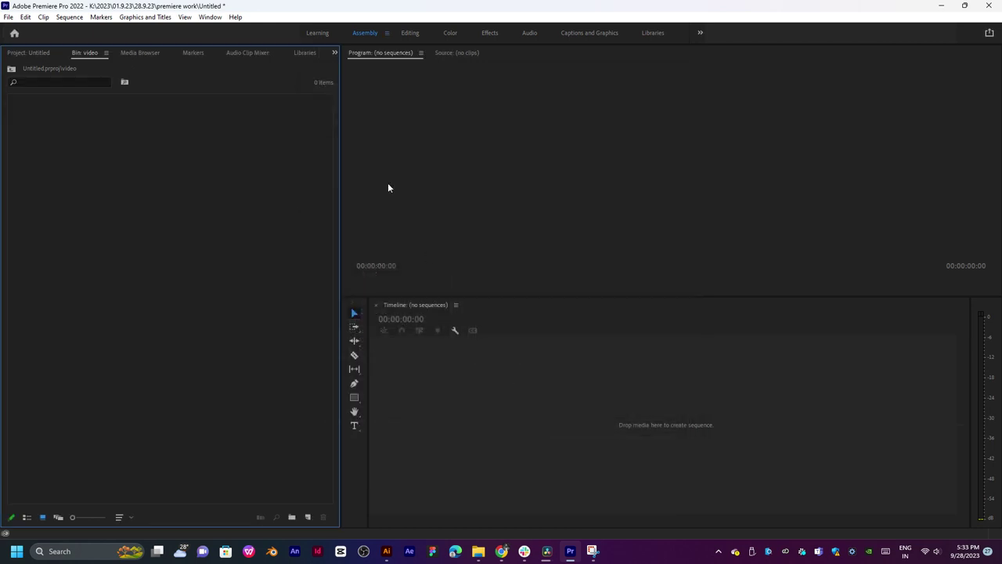
- Import OPJR.mp4 from File Explorer into the video bin and drop it onto the empty timeline
{"action": "key", "text": "super+e"}
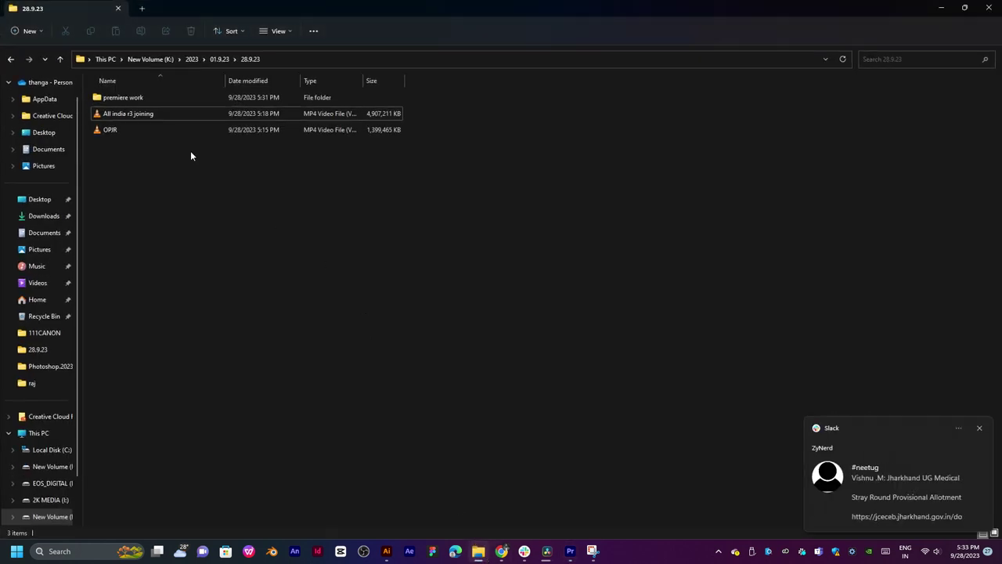
{"action": "left_click_drag", "start_coordinate": [151, 130], "coordinate": [388, 249]}
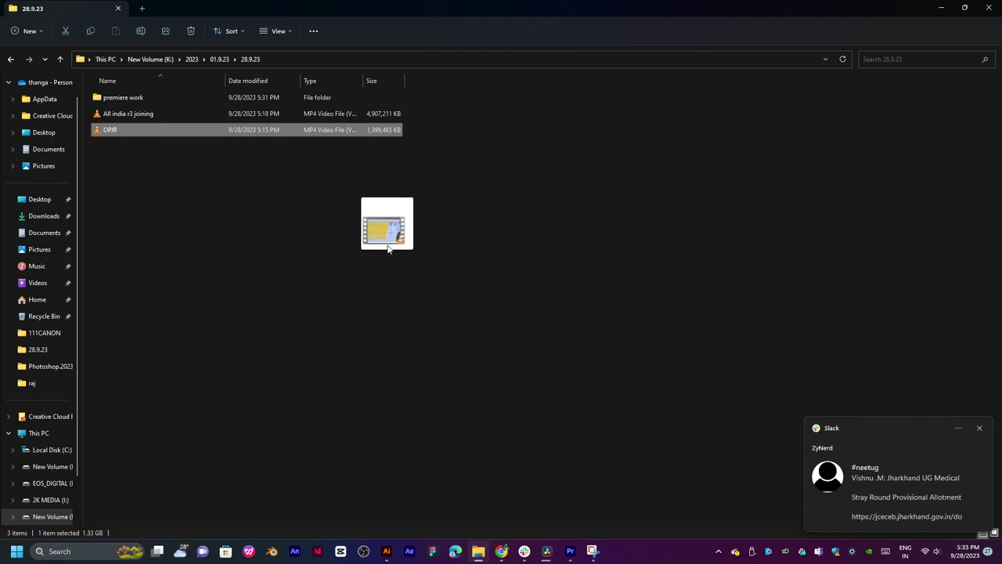
{"action": "key", "text": "alt+Tab"}
{"action": "left_click_drag", "start_coordinate": [388, 249], "coordinate": [220, 254]}
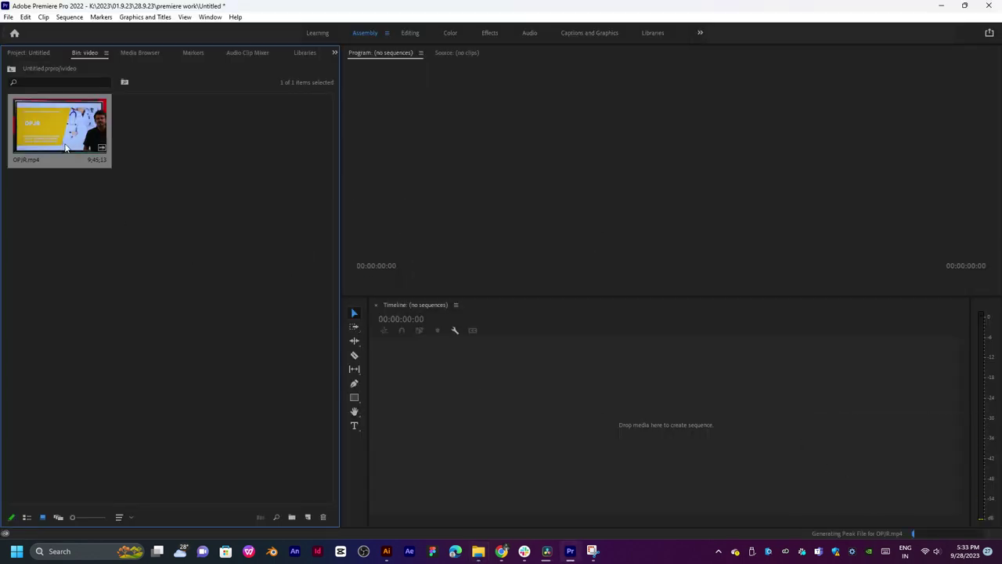
{"action": "left_click_drag", "start_coordinate": [66, 148], "coordinate": [473, 428]}
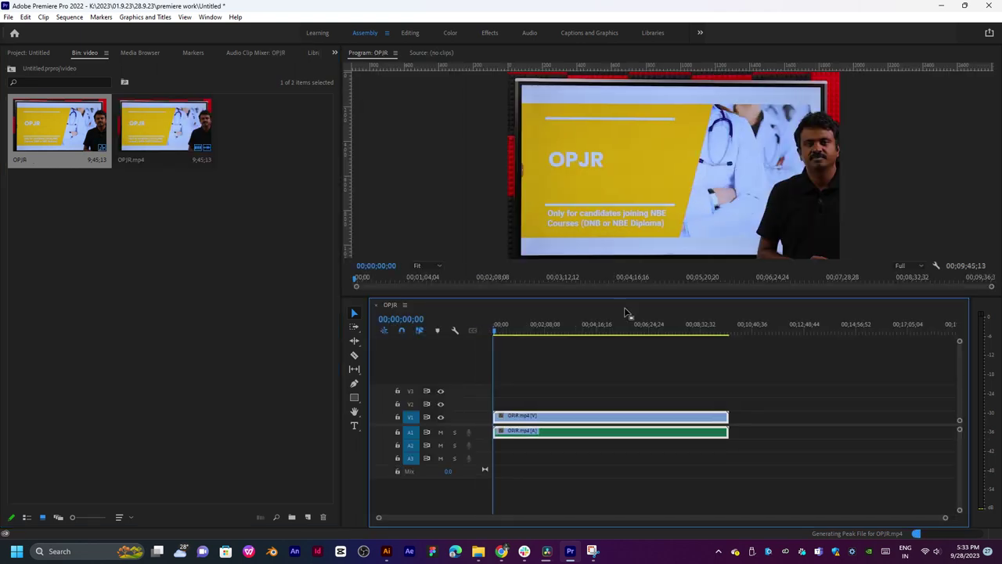